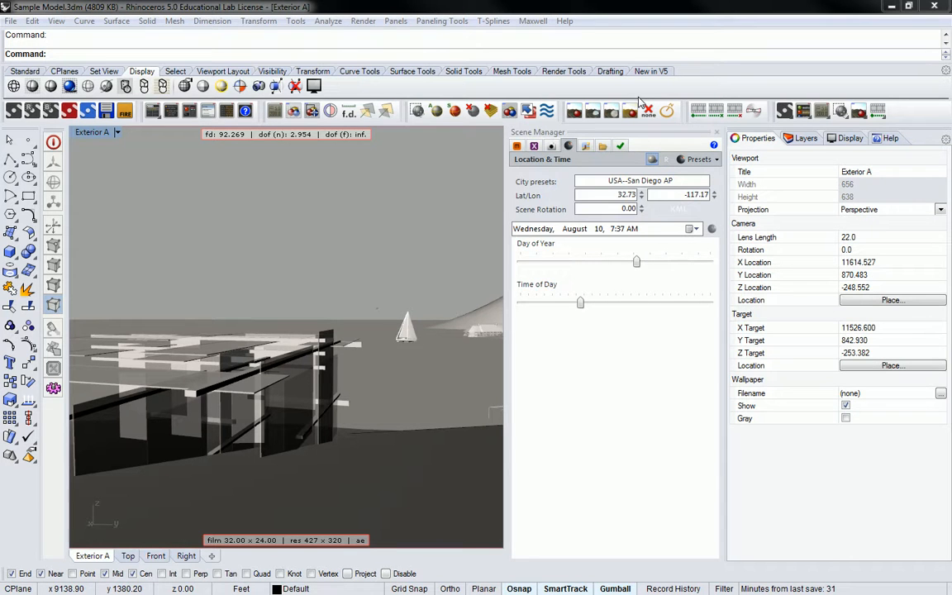
Create a new material in the scene and review its BSDF layer settings in an enlarged Material Editor.
{"action": "left_click", "coordinate": [516, 145]}
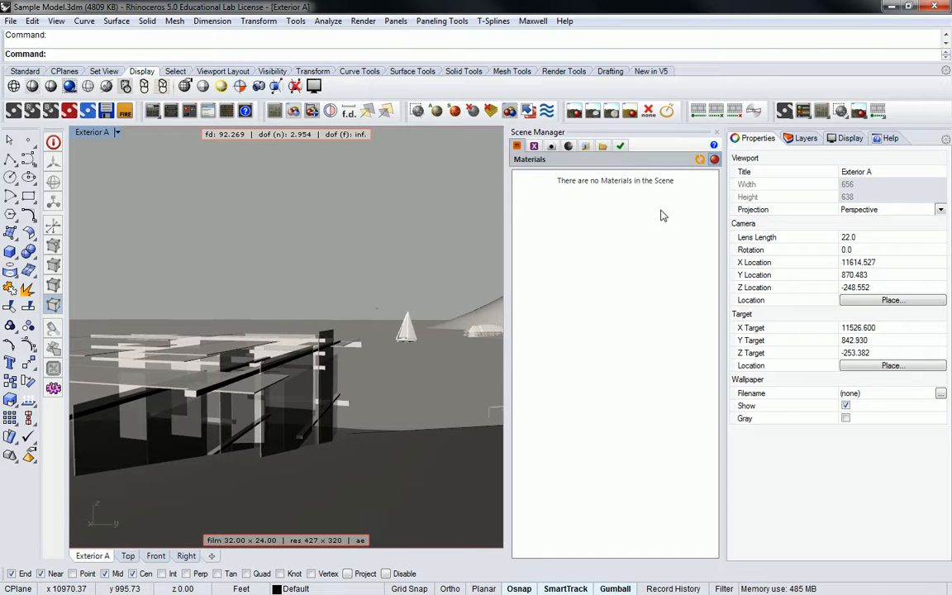
{"action": "right_click", "coordinate": [599, 212]}
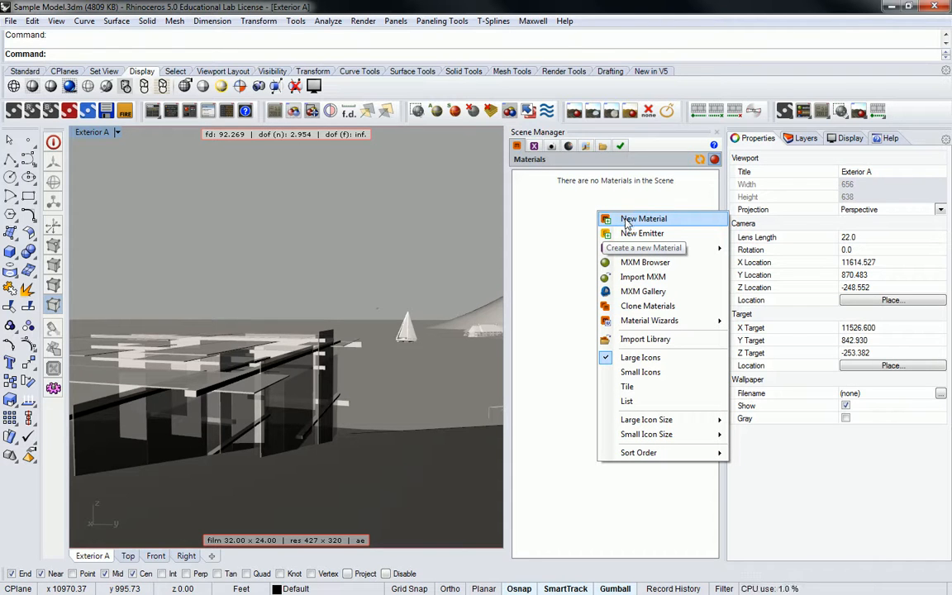
{"action": "left_click", "coordinate": [625, 220]}
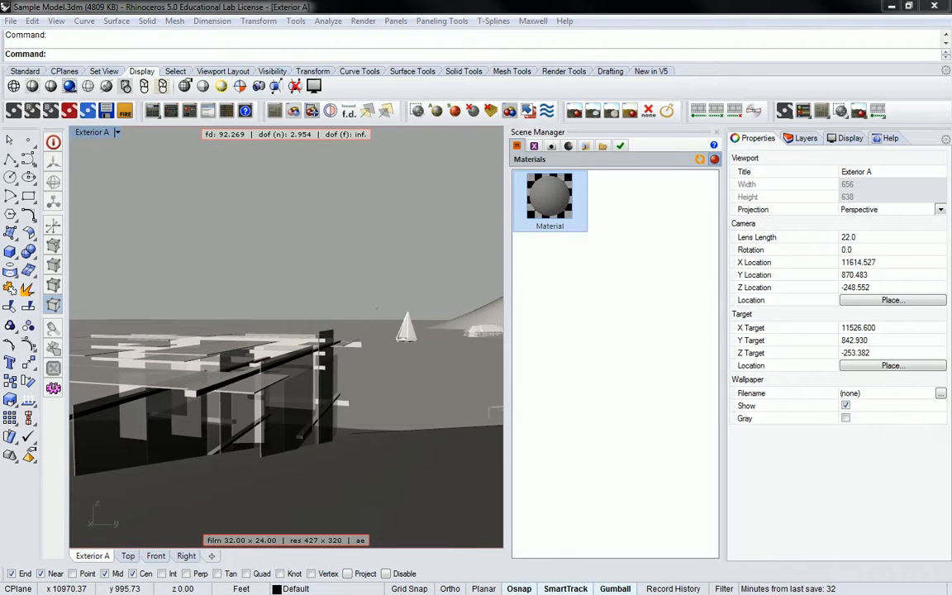
{"action": "left_click_drag", "start_coordinate": [950, 33], "coordinate": [434, 94]}
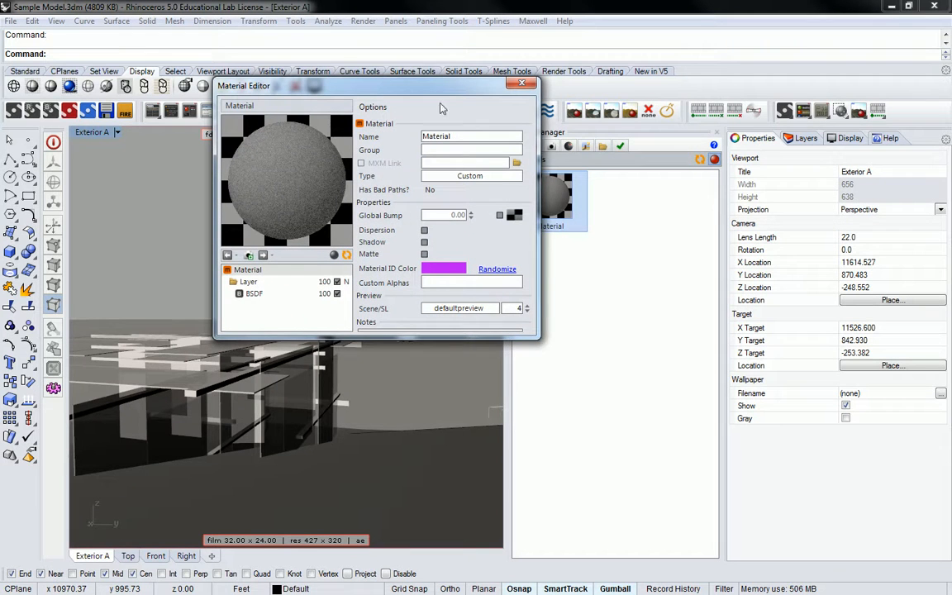
{"action": "left_click_drag", "start_coordinate": [536, 318], "coordinate": [560, 522]}
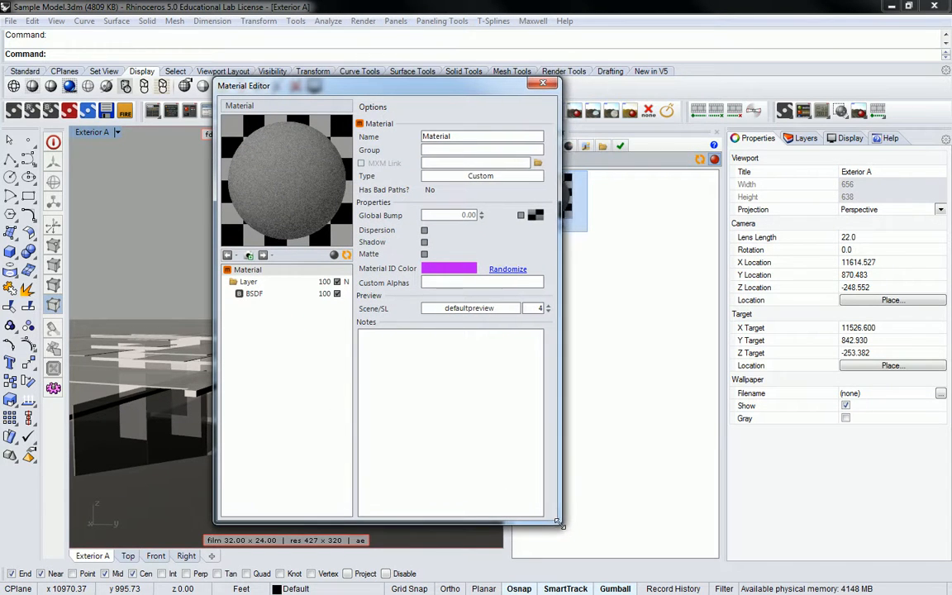
{"action": "left_click", "coordinate": [253, 294]}
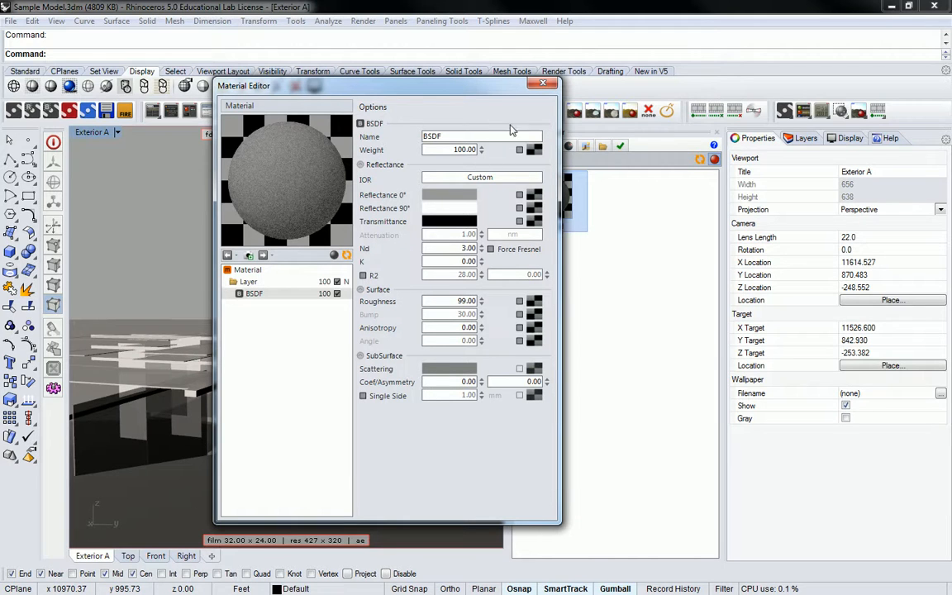
{"action": "left_click", "coordinate": [542, 83]}
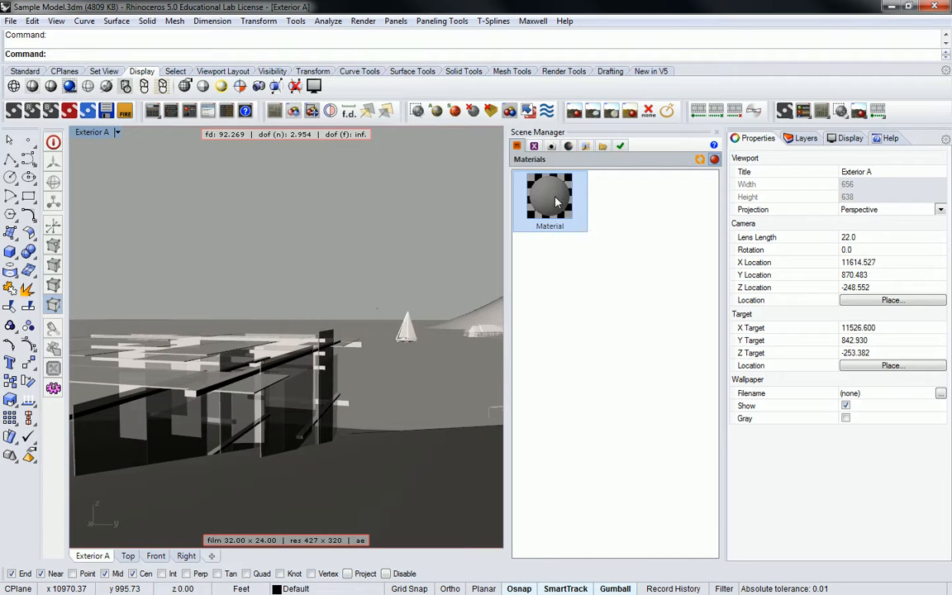
Remove the newly created material from the scene.
{"action": "right_click", "coordinate": [556, 200]}
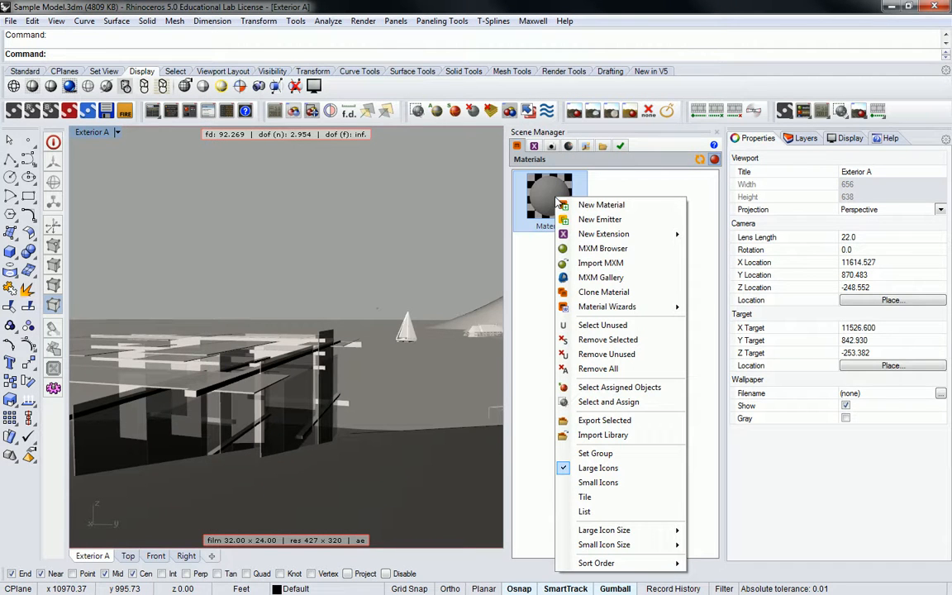
{"action": "left_click", "coordinate": [594, 347]}
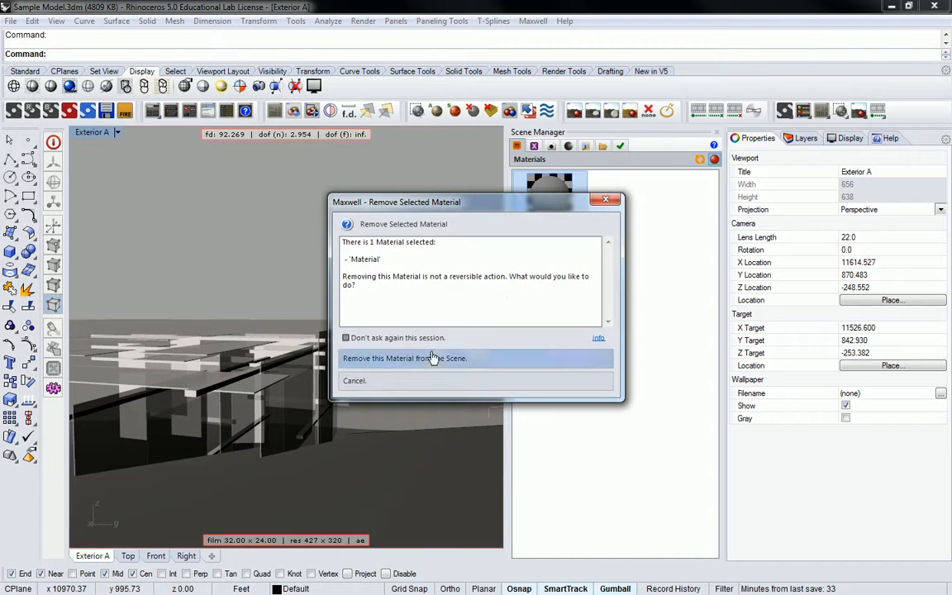
{"action": "left_click", "coordinate": [420, 361]}
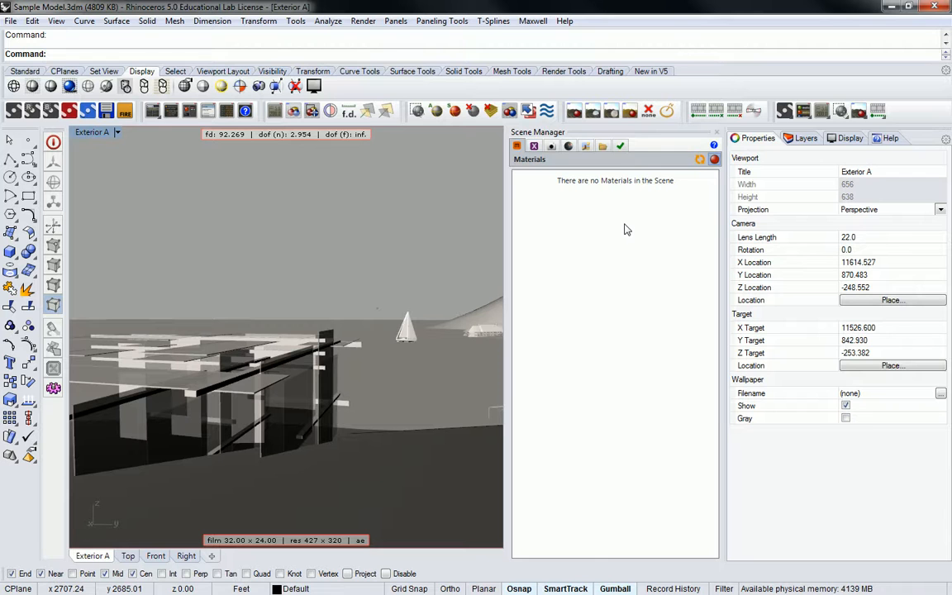
Search the MXM Gallery for "white", enlarging the browser and widening the Name column of the results.
{"action": "right_click", "coordinate": [565, 210]}
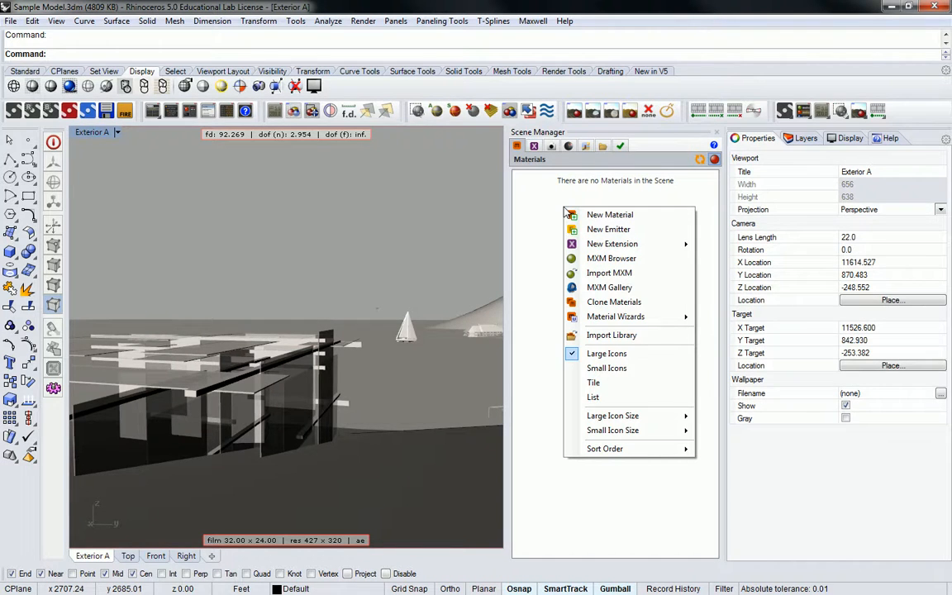
{"action": "left_click", "coordinate": [594, 288]}
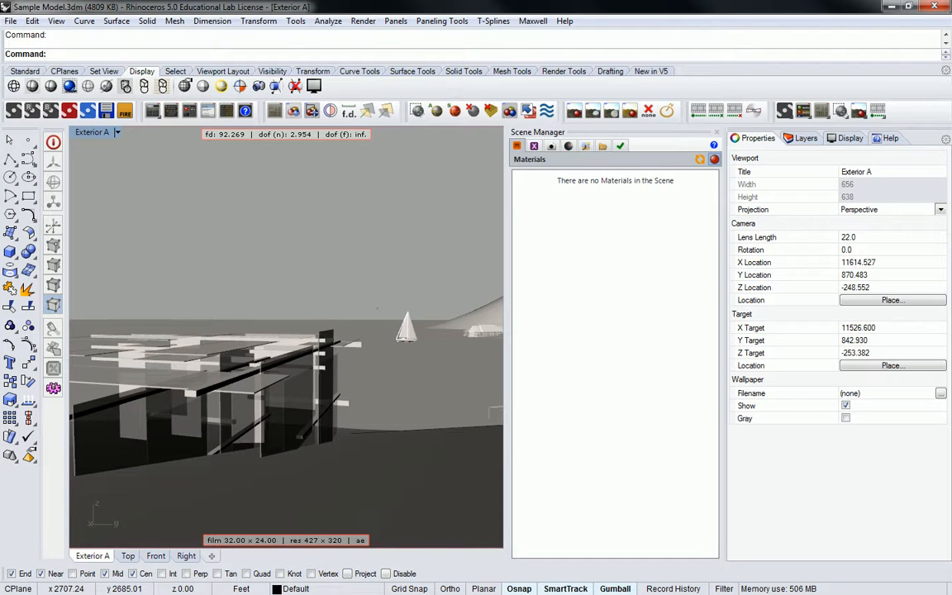
{"action": "left_click_drag", "start_coordinate": [826, 9], "coordinate": [376, 118]}
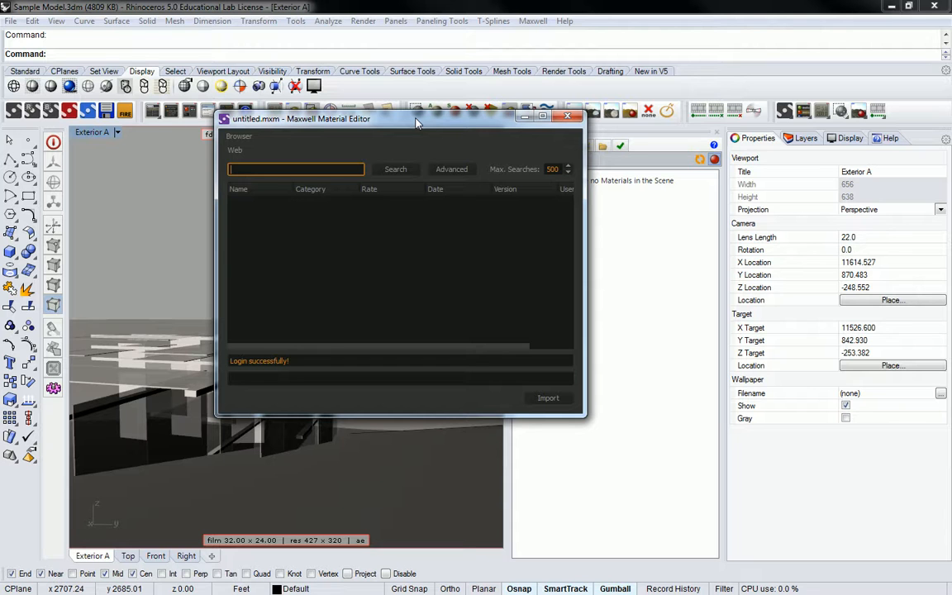
{"action": "type", "text": "white"}
{"action": "key", "text": "Return"}
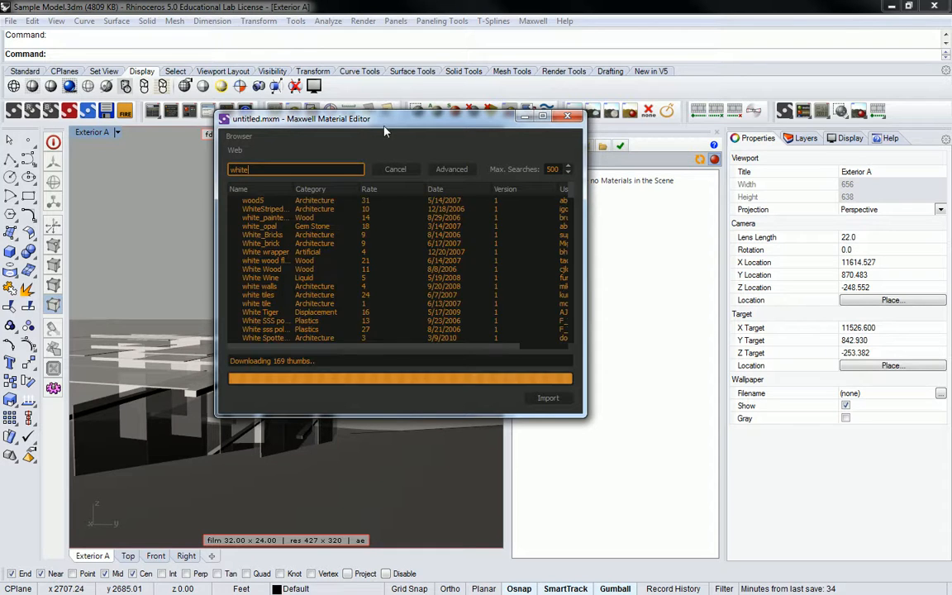
{"action": "left_click_drag", "start_coordinate": [220, 120], "coordinate": [195, 40]}
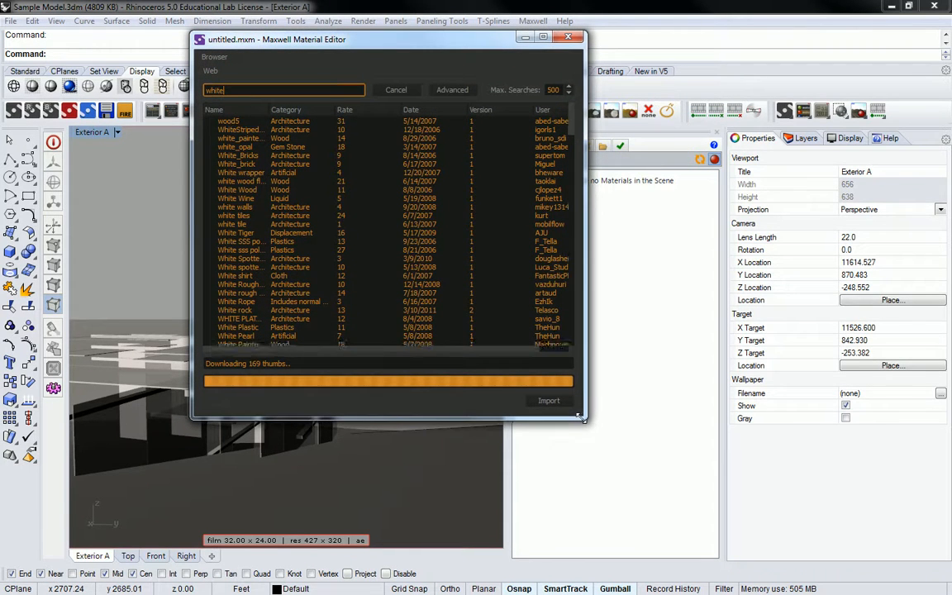
{"action": "left_click_drag", "start_coordinate": [580, 418], "coordinate": [625, 501]}
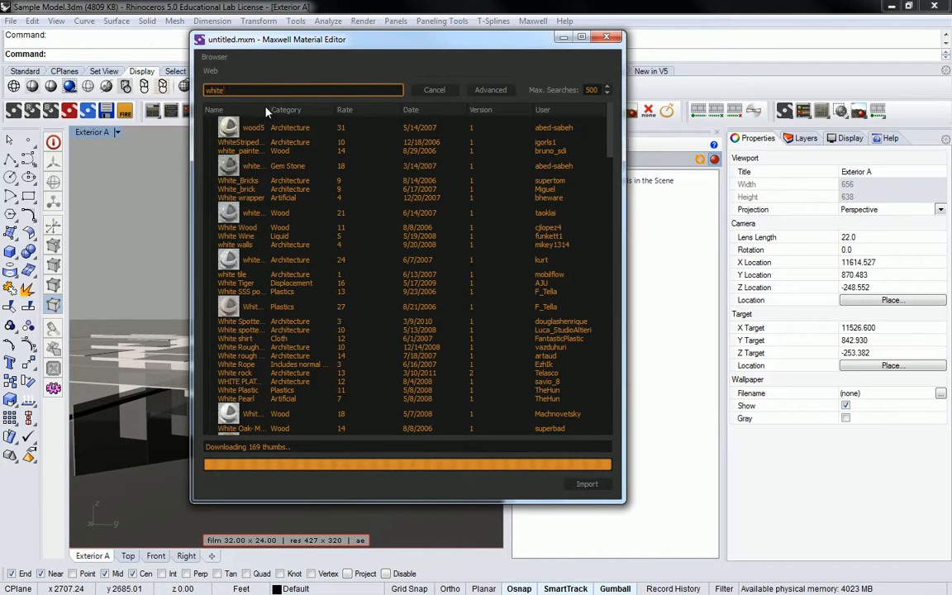
{"action": "left_click_drag", "start_coordinate": [266, 111], "coordinate": [326, 122]}
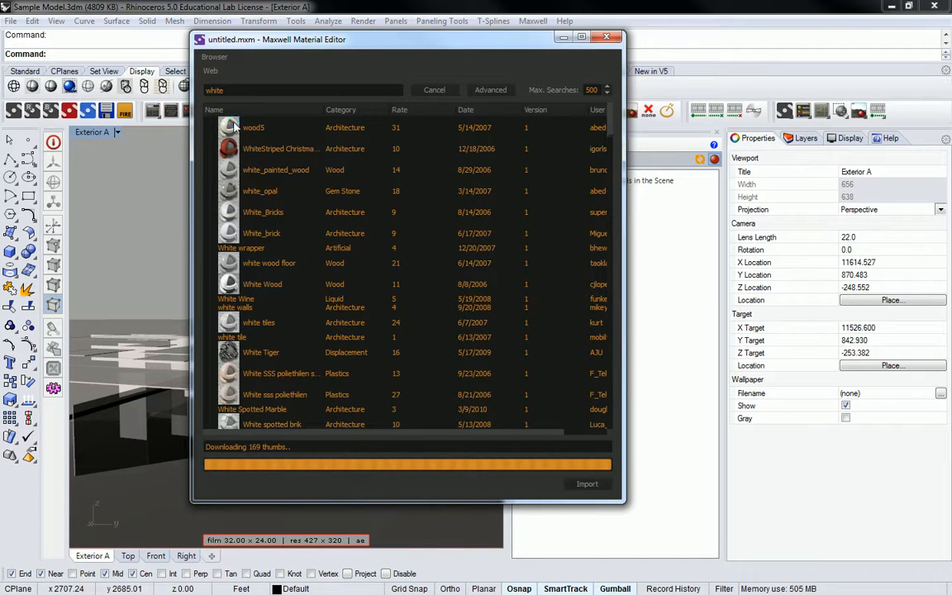
Sort the gallery results by category and browse the architecture, artificial, automotive and cloth materials.
{"action": "left_click", "coordinate": [235, 126]}
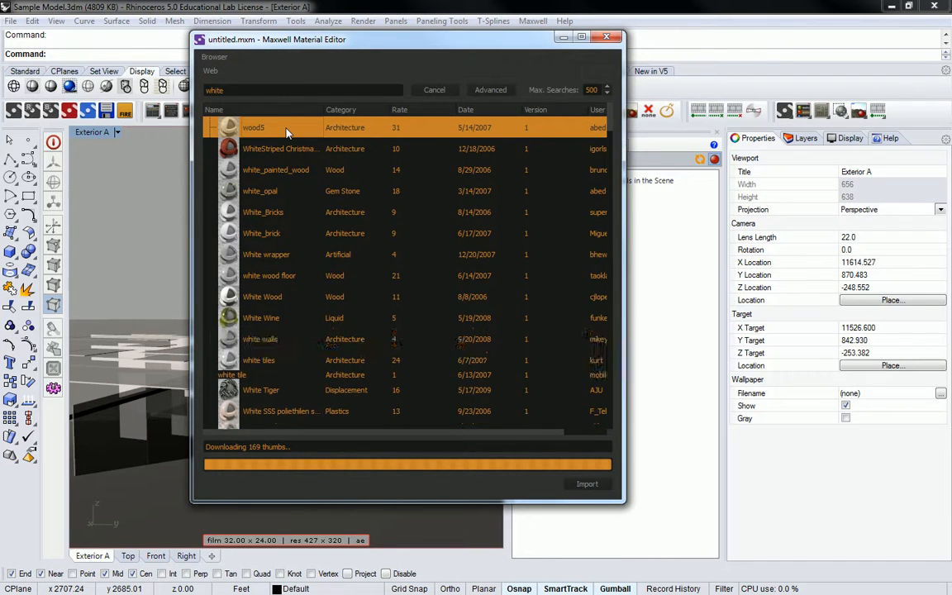
{"action": "left_click", "coordinate": [351, 110]}
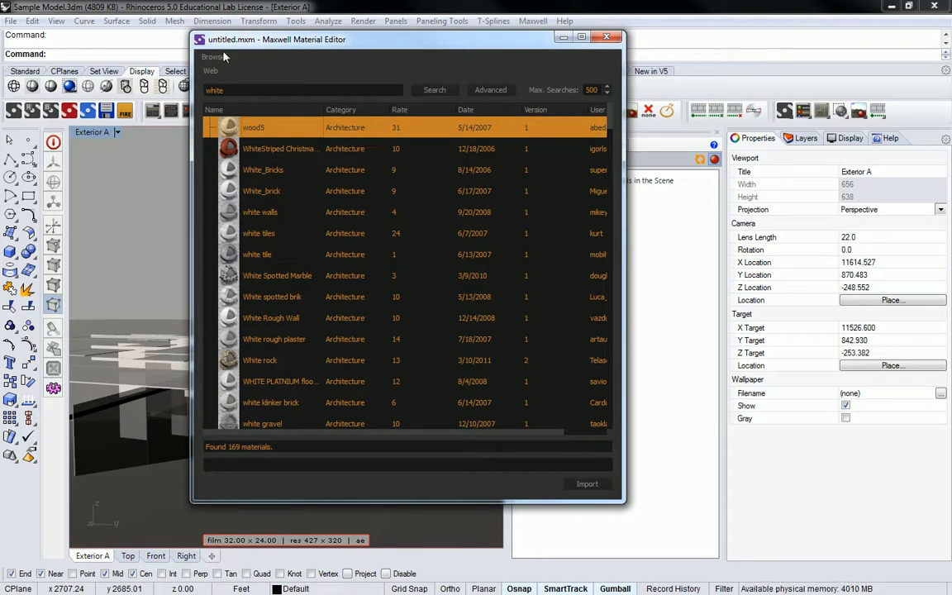
{"action": "scroll", "coordinate": [329, 172], "scroll_direction": "down", "scroll_amount": 2}
{"action": "scroll", "coordinate": [329, 172], "scroll_direction": "down", "scroll_amount": 15}
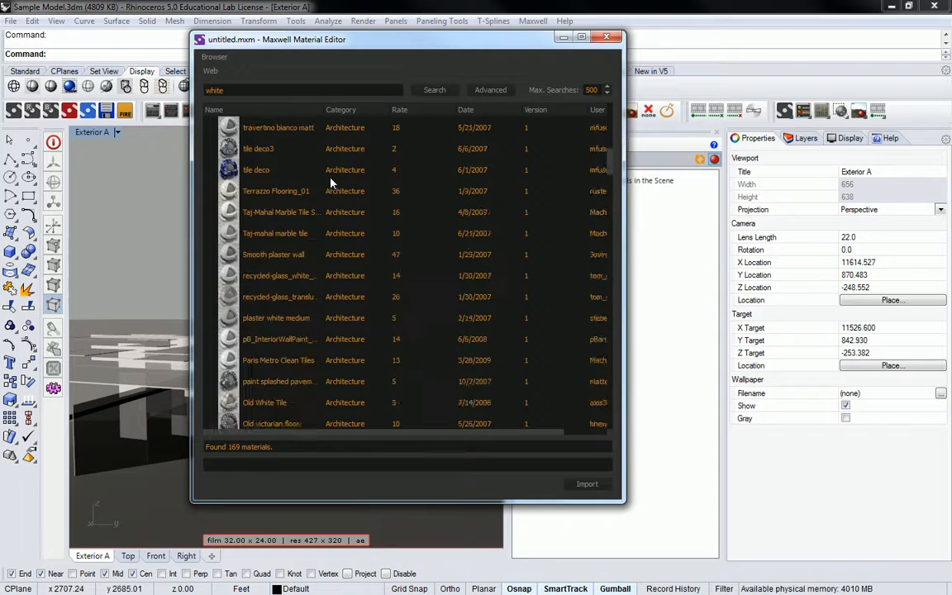
{"action": "scroll", "coordinate": [335, 182], "scroll_direction": "down", "scroll_amount": 1}
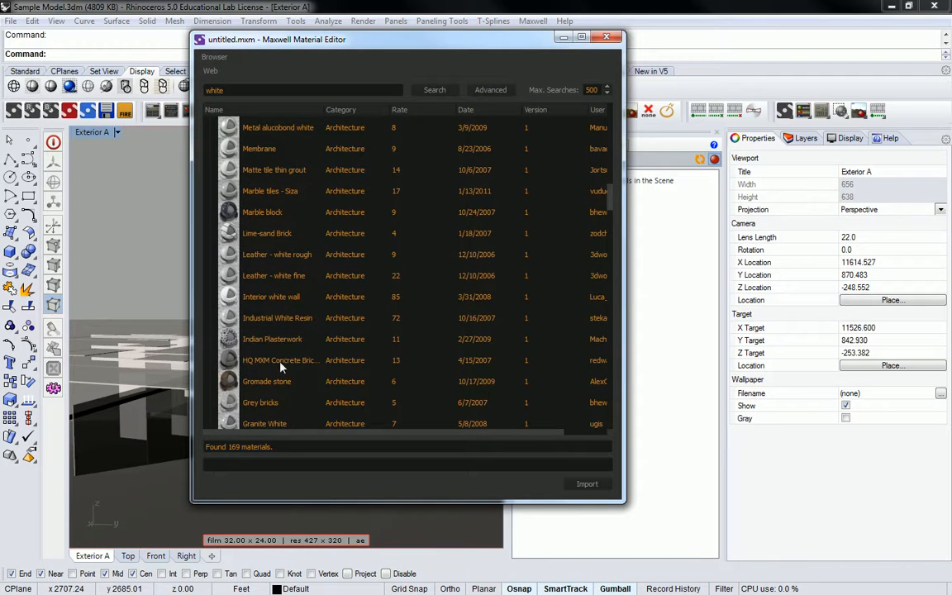
{"action": "scroll", "coordinate": [302, 279], "scroll_direction": "down", "scroll_amount": 5}
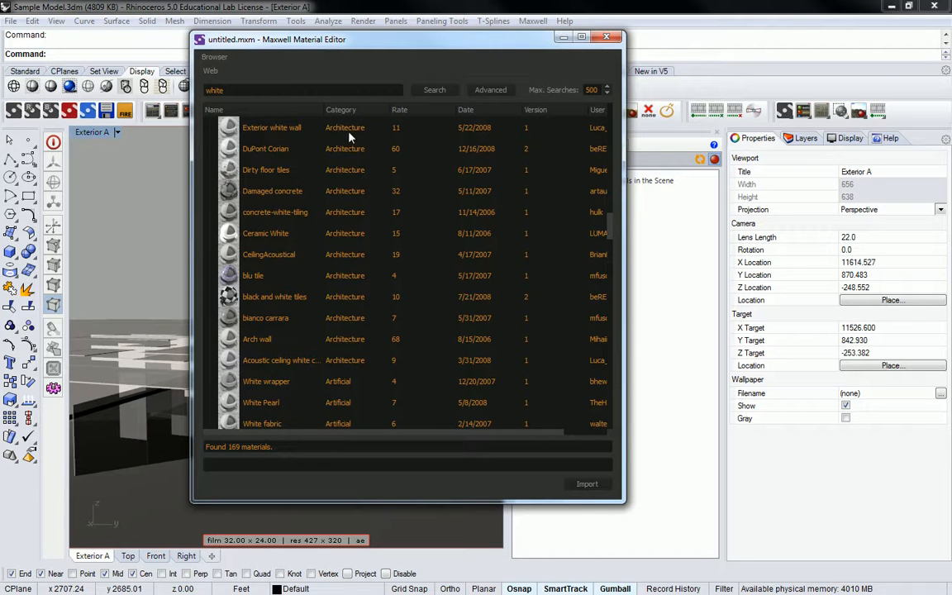
{"action": "scroll", "coordinate": [339, 140], "scroll_direction": "down", "scroll_amount": 3}
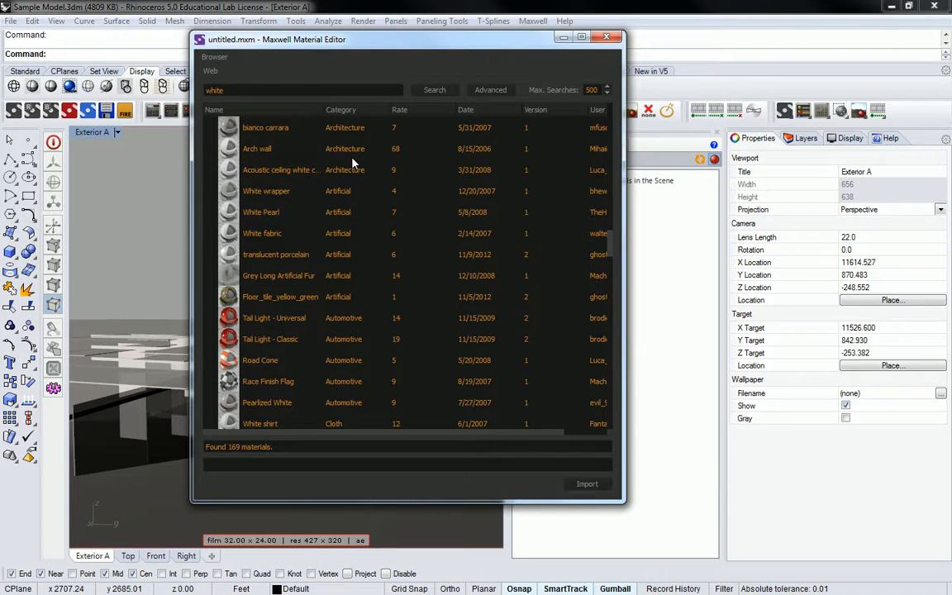
{"action": "scroll", "coordinate": [352, 163], "scroll_direction": "down", "scroll_amount": 1}
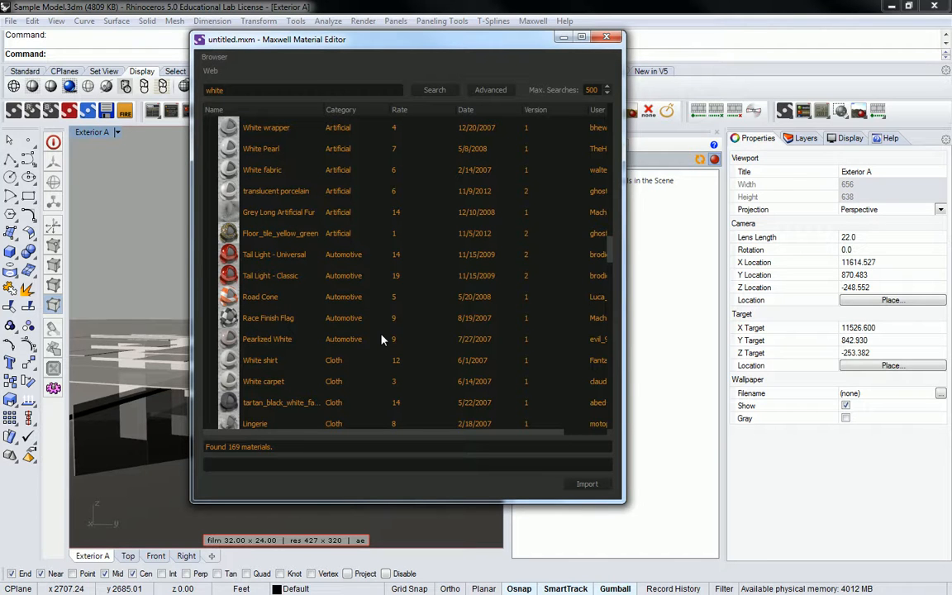
{"action": "scroll", "coordinate": [352, 321], "scroll_direction": "down", "scroll_amount": 1}
{"action": "scroll", "coordinate": [353, 322], "scroll_direction": "down", "scroll_amount": 1}
{"action": "scroll", "coordinate": [353, 319], "scroll_direction": "up", "scroll_amount": 2}
{"action": "scroll", "coordinate": [351, 297], "scroll_direction": "up", "scroll_amount": 3}
Preview the White Glass material in the results sorted by name and import it into the scene.
{"action": "left_click", "coordinate": [270, 110]}
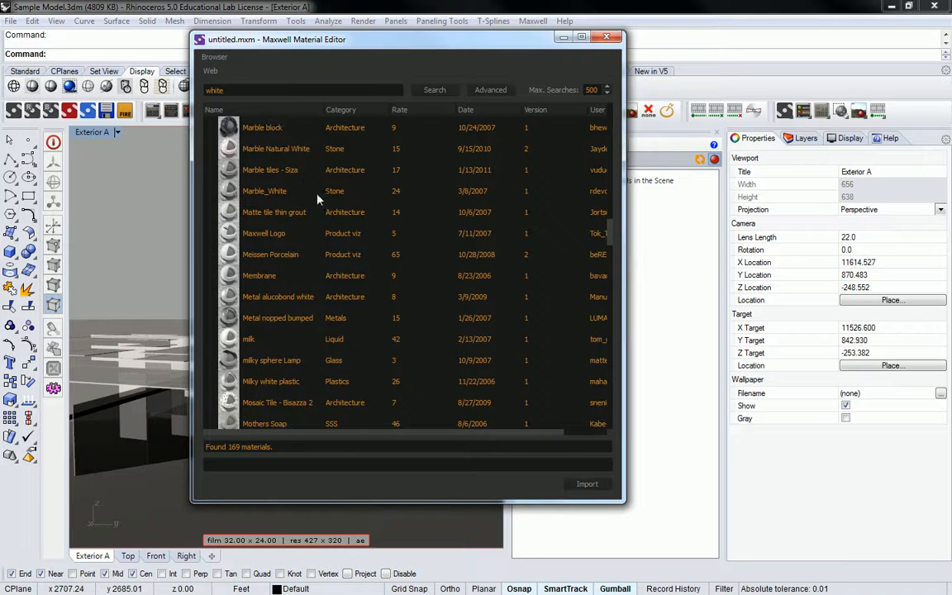
{"action": "scroll", "coordinate": [305, 199], "scroll_direction": "down", "scroll_amount": 2}
{"action": "scroll", "coordinate": [305, 204], "scroll_direction": "down", "scroll_amount": 15}
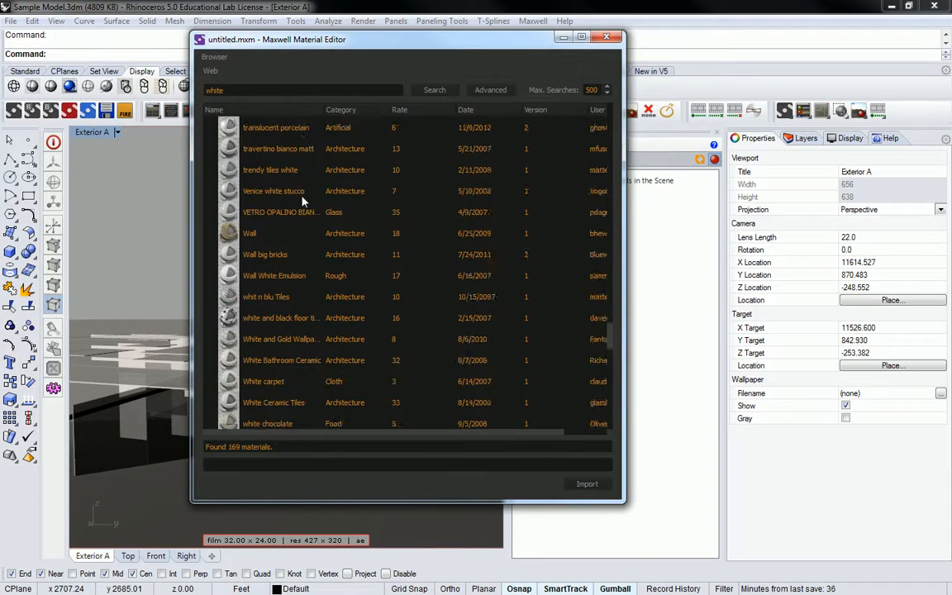
{"action": "scroll", "coordinate": [260, 231], "scroll_direction": "down", "scroll_amount": 3}
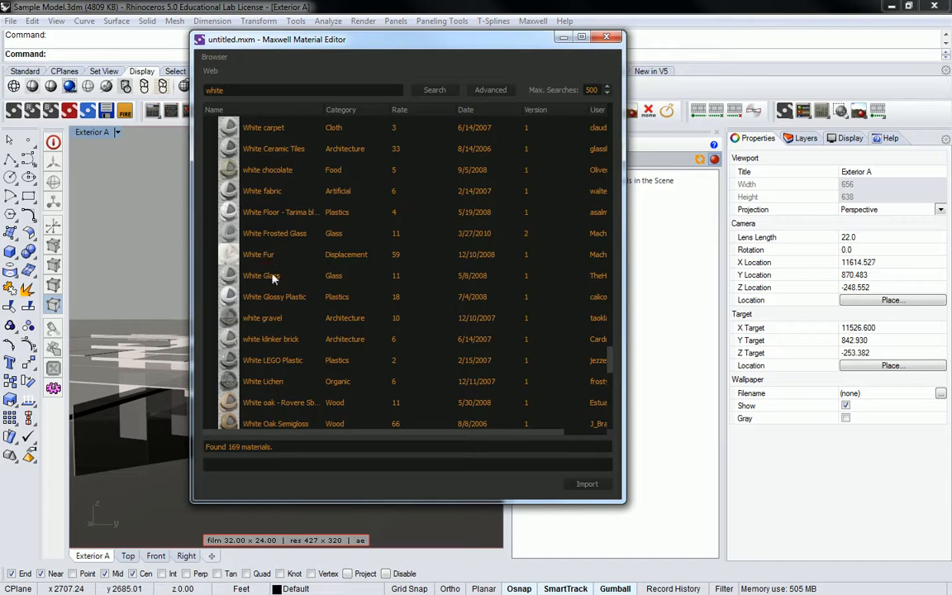
{"action": "left_click", "coordinate": [256, 277]}
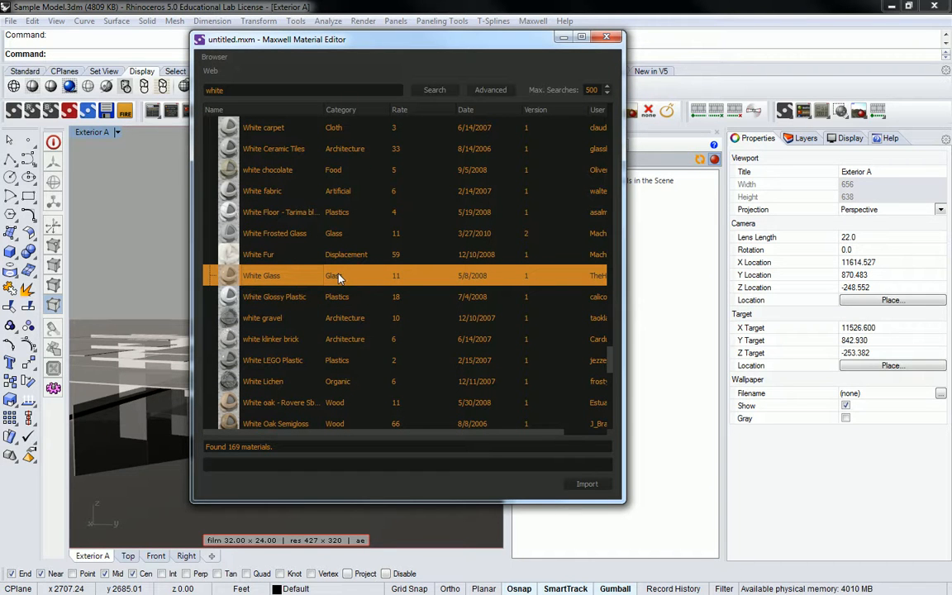
{"action": "left_click", "coordinate": [227, 278]}
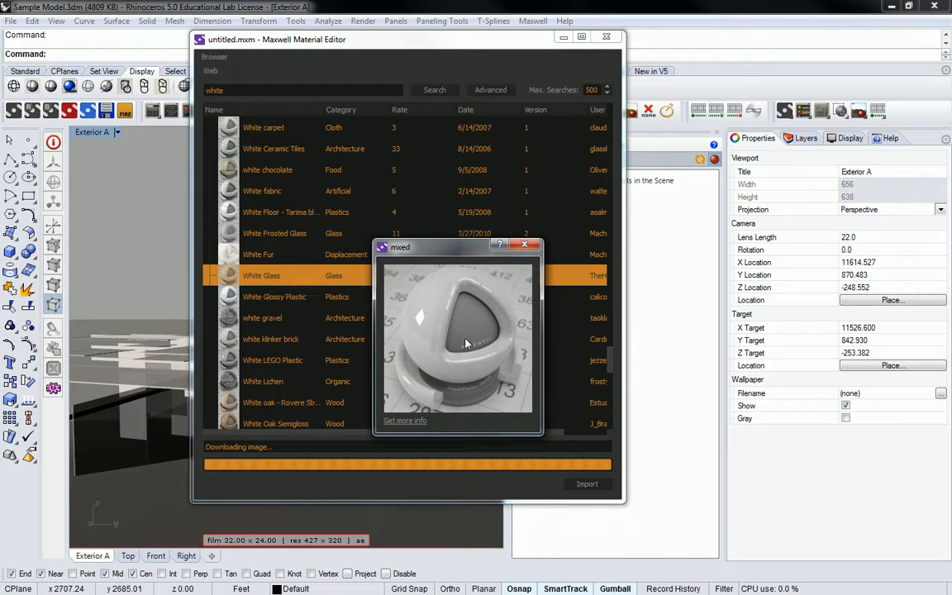
{"action": "left_click_drag", "start_coordinate": [422, 253], "coordinate": [289, 161]}
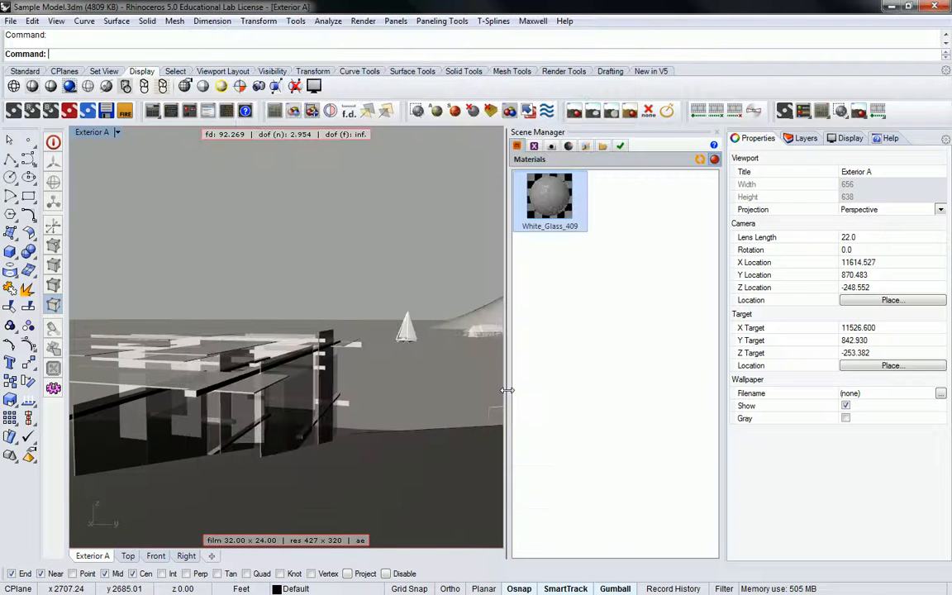
{"action": "left_click", "coordinate": [556, 282]}
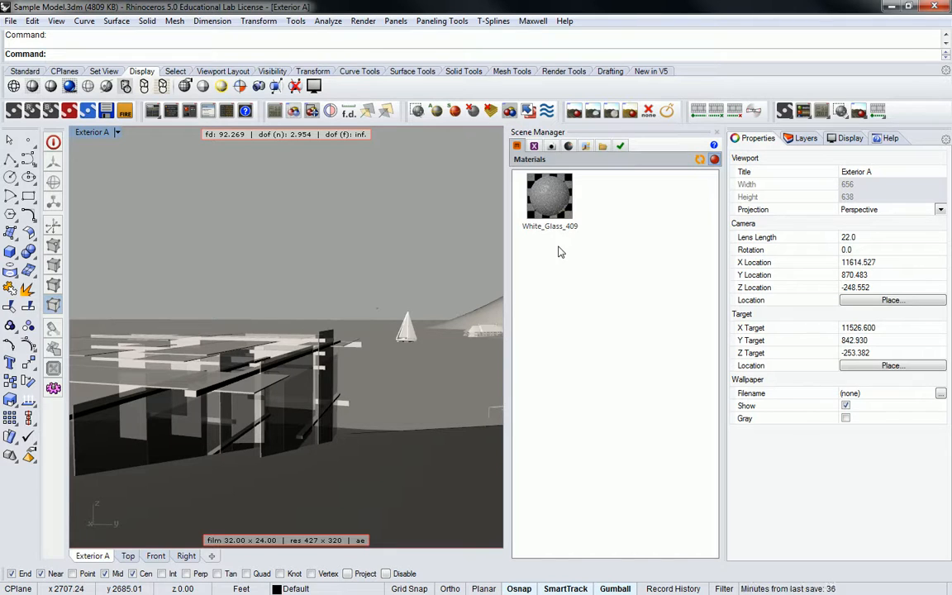
Search the MXM Gallery for "plastic", enlarging the browser and widening the Name column of the results.
{"action": "right_click", "coordinate": [622, 212]}
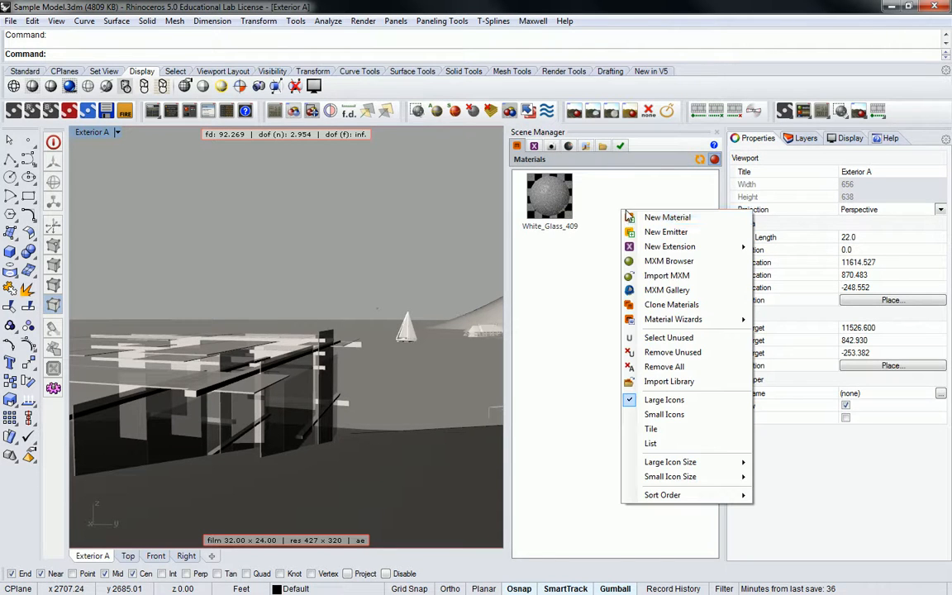
{"action": "left_click", "coordinate": [653, 291]}
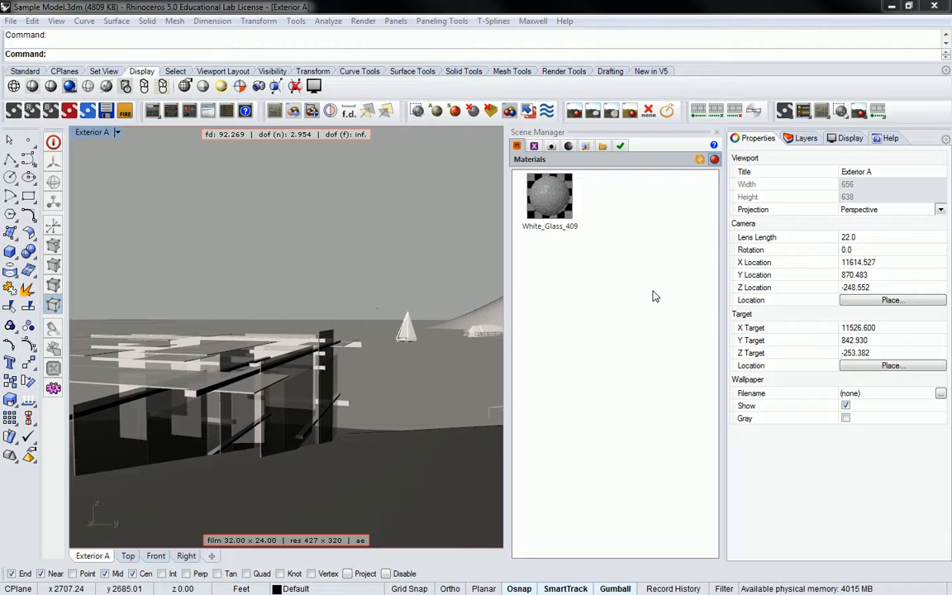
{"action": "left_click_drag", "start_coordinate": [894, 76], "coordinate": [424, 76]}
{"action": "type", "text": "plastic"}
{"action": "key", "text": "Return"}
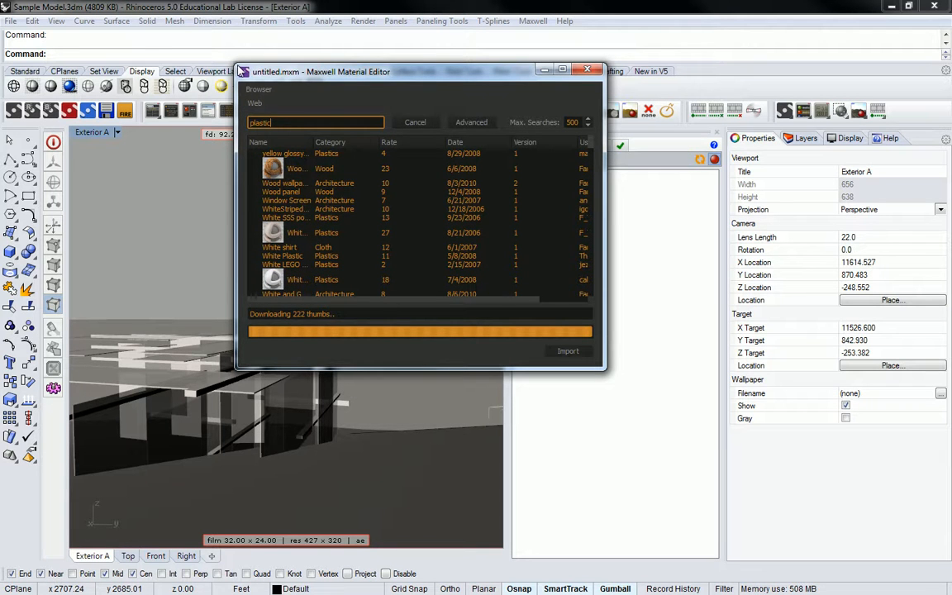
{"action": "left_click_drag", "start_coordinate": [236, 65], "coordinate": [103, 3]}
{"action": "left_click_drag", "start_coordinate": [169, 82], "coordinate": [223, 83]}
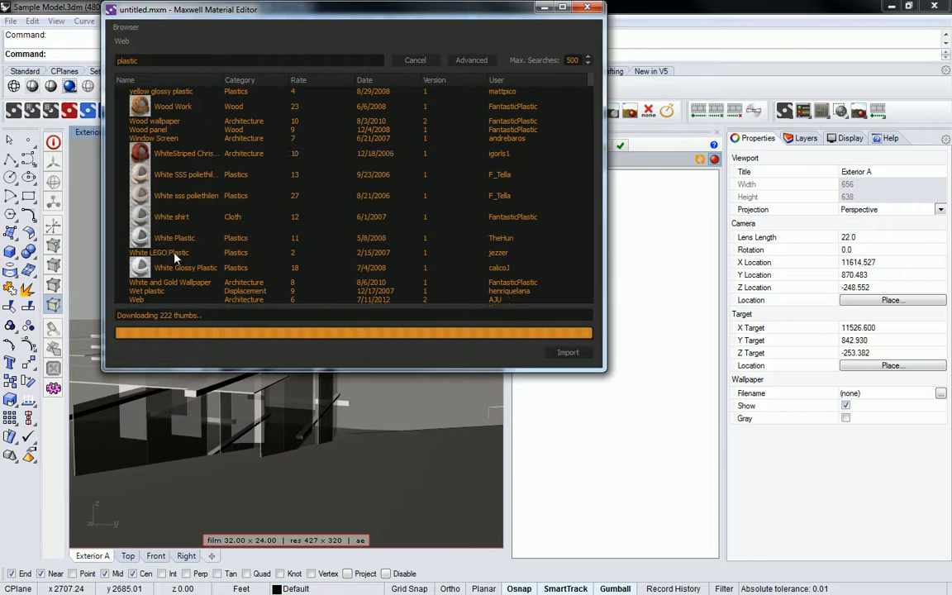
Preview the White Plastic material in the gallery results and import it into the scene.
{"action": "left_click", "coordinate": [177, 237]}
{"action": "left_click", "coordinate": [173, 251]}
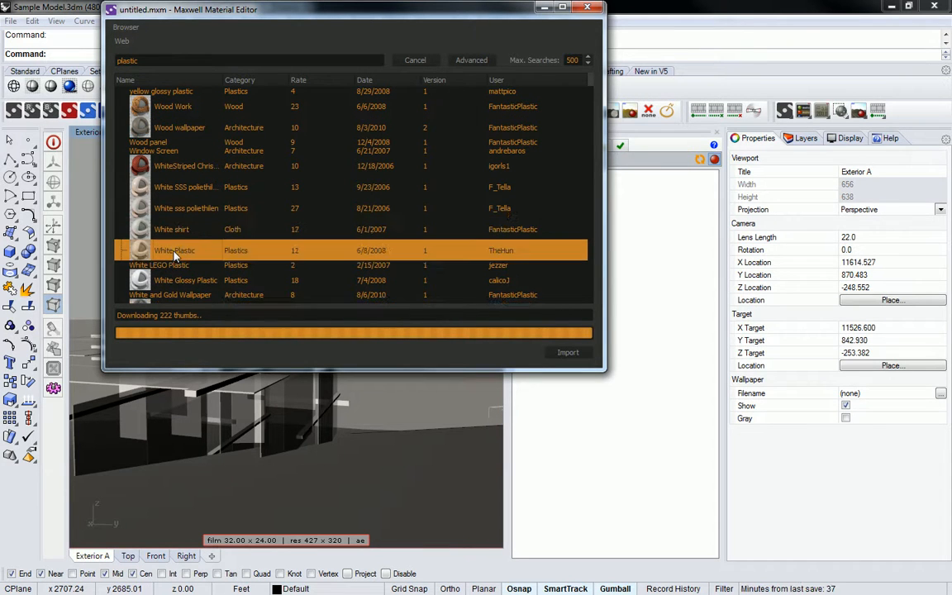
{"action": "double_click", "coordinate": [137, 255]}
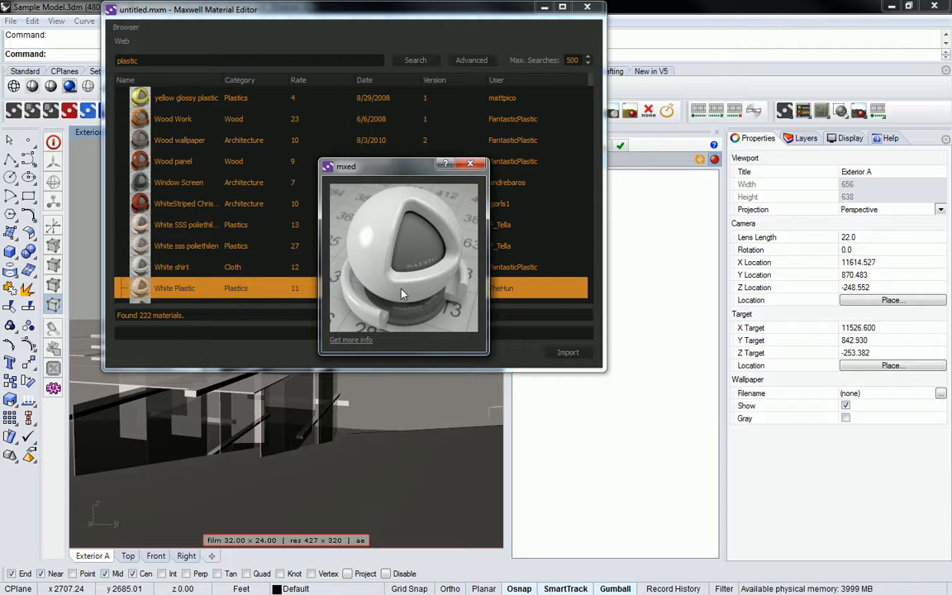
{"action": "left_click", "coordinate": [566, 353]}
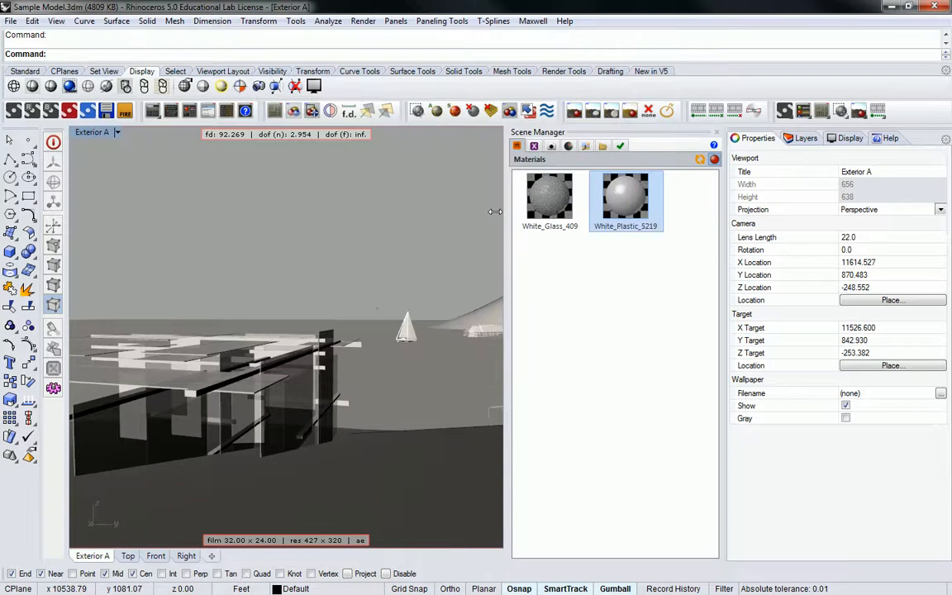
{"action": "left_click", "coordinate": [605, 285]}
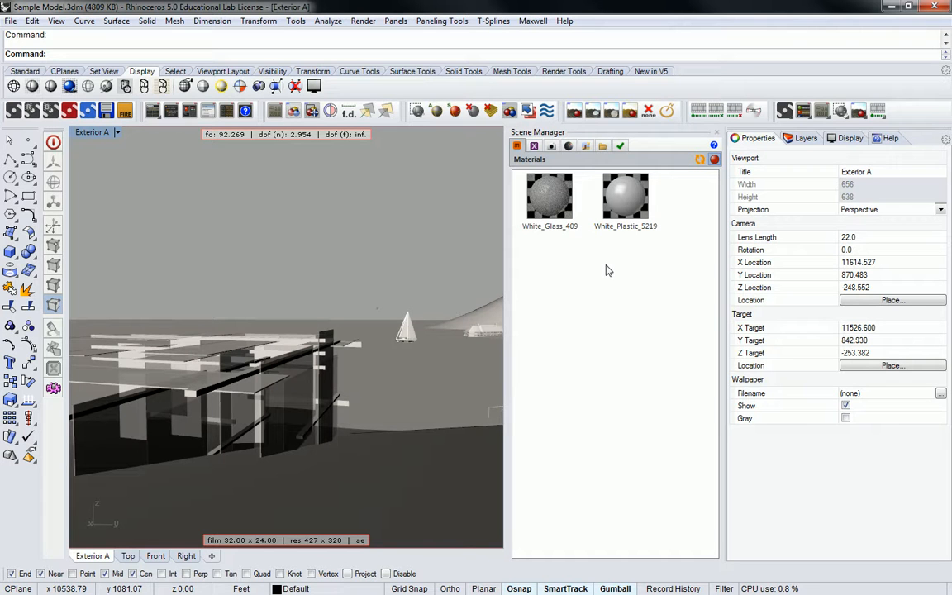
Search the MXM Gallery for "glass" and widen the Name column of the results.
{"action": "right_click", "coordinate": [606, 262]}
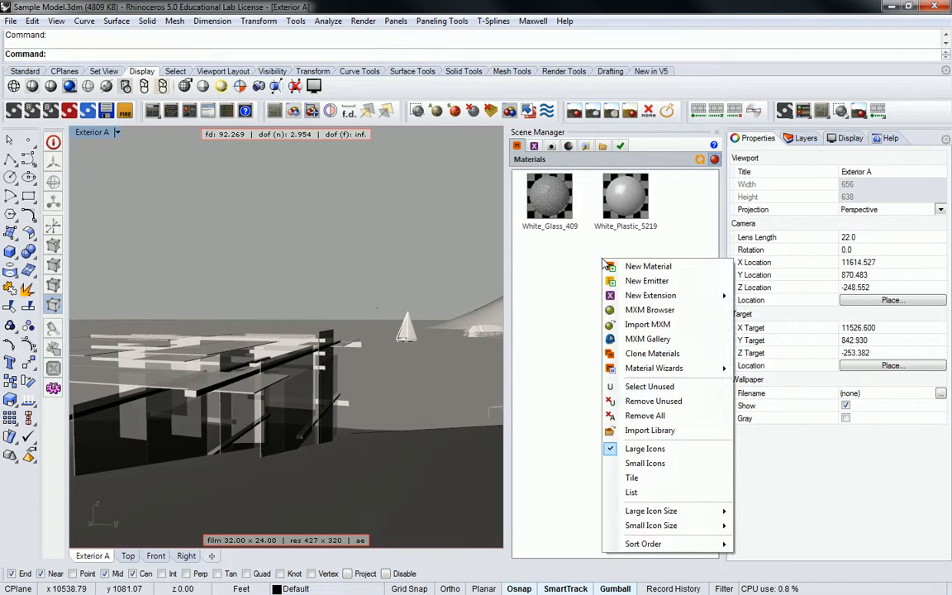
{"action": "left_click", "coordinate": [653, 342]}
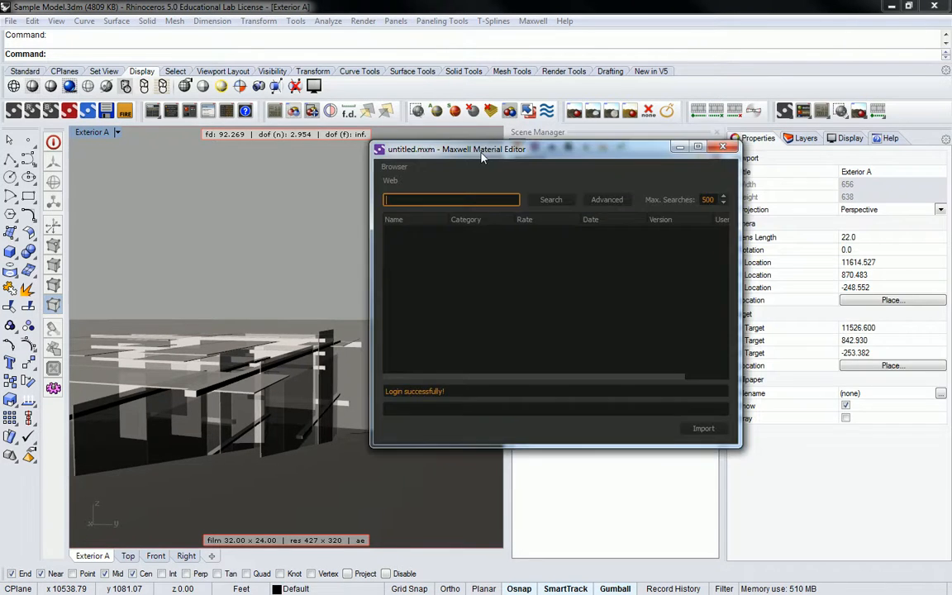
{"action": "left_click_drag", "start_coordinate": [471, 130], "coordinate": [329, 150]}
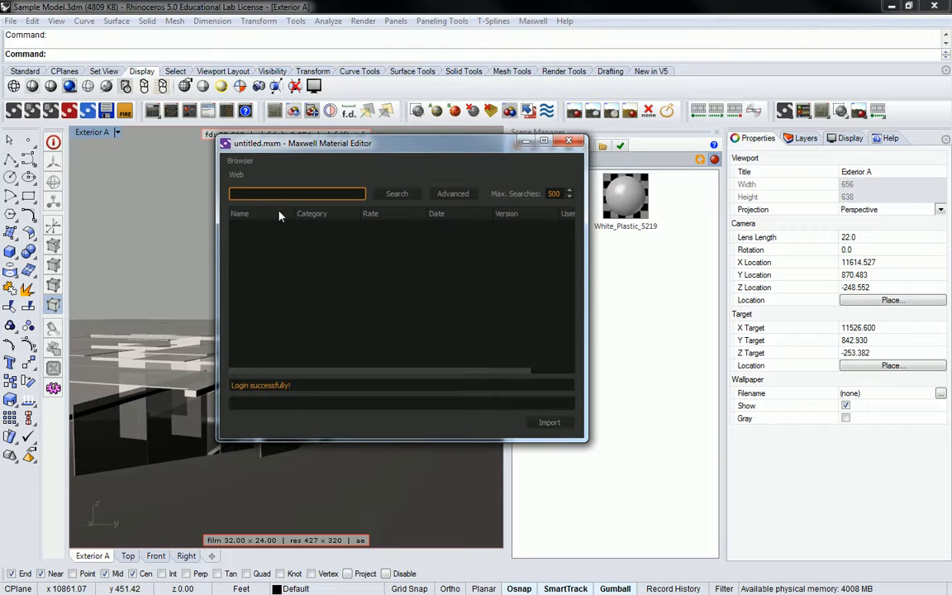
{"action": "type", "text": "glass"}
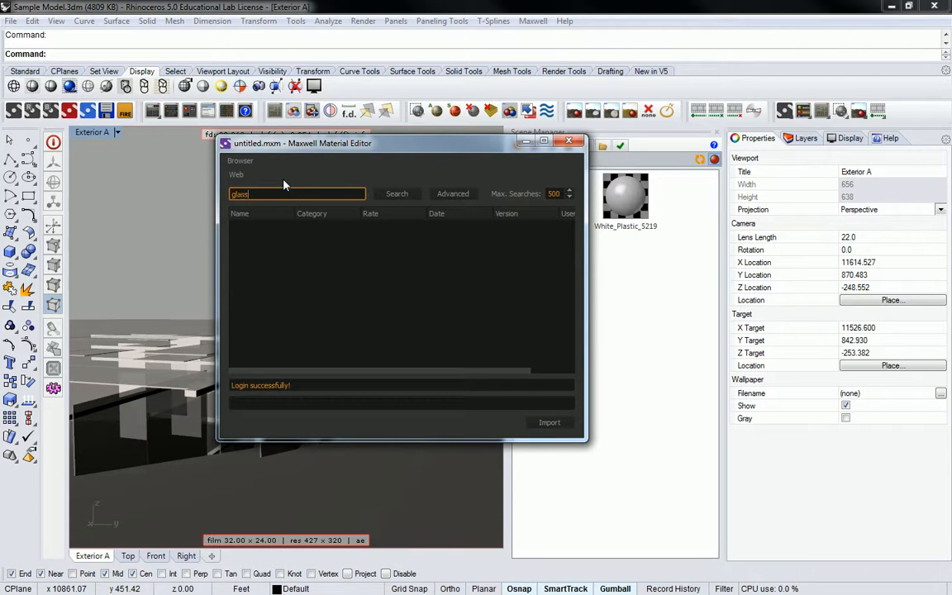
{"action": "key", "text": "Return"}
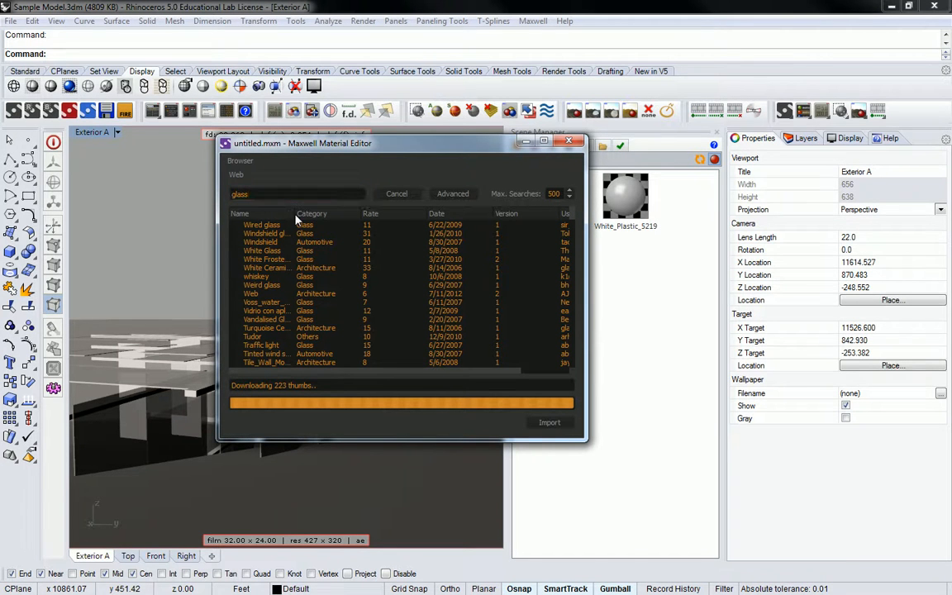
{"action": "left_click_drag", "start_coordinate": [293, 214], "coordinate": [388, 213]}
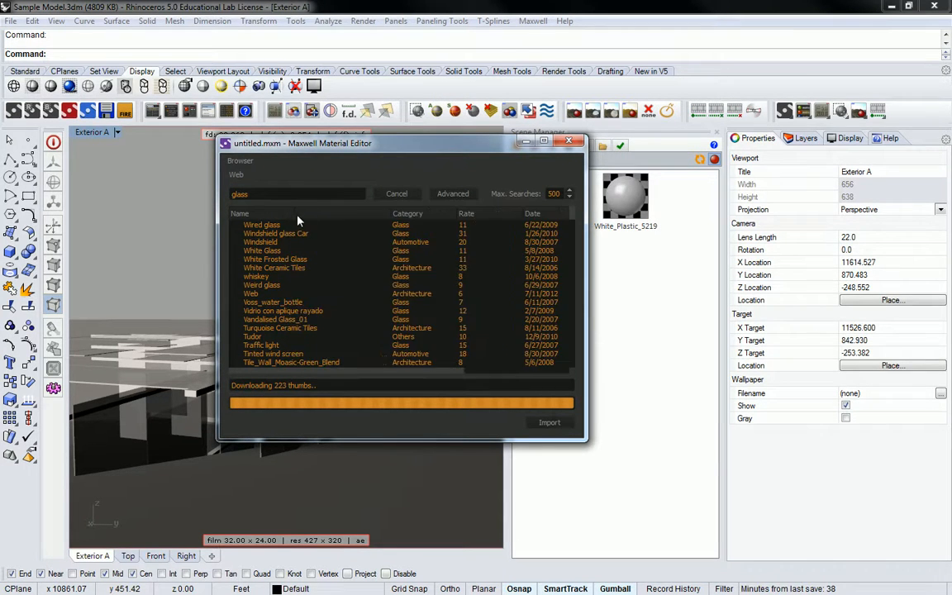
Browse the glass materials in the gallery results, selecting Sun Shadows through glass along the way.
{"action": "scroll", "coordinate": [339, 267], "scroll_direction": "down", "scroll_amount": 5}
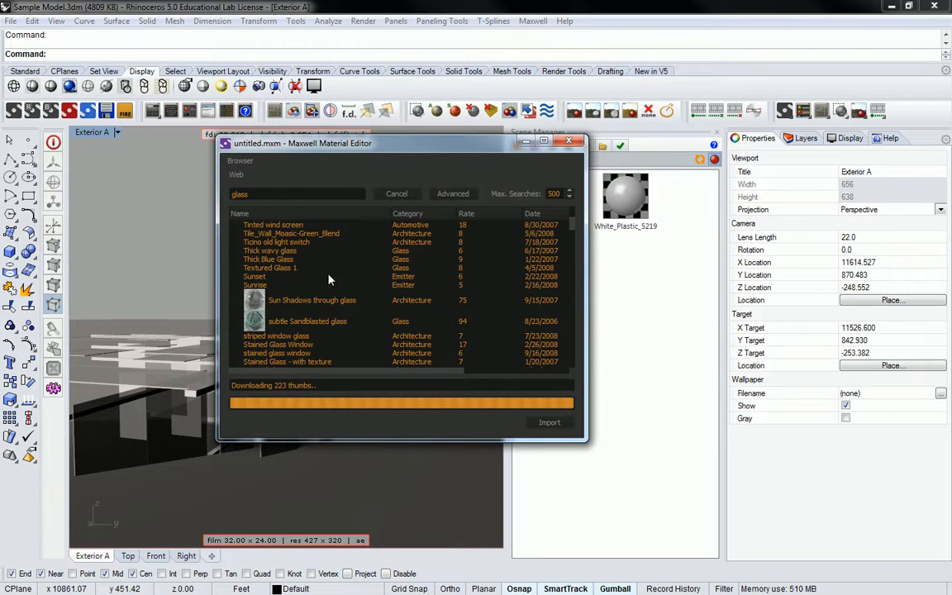
{"action": "left_click", "coordinate": [263, 301]}
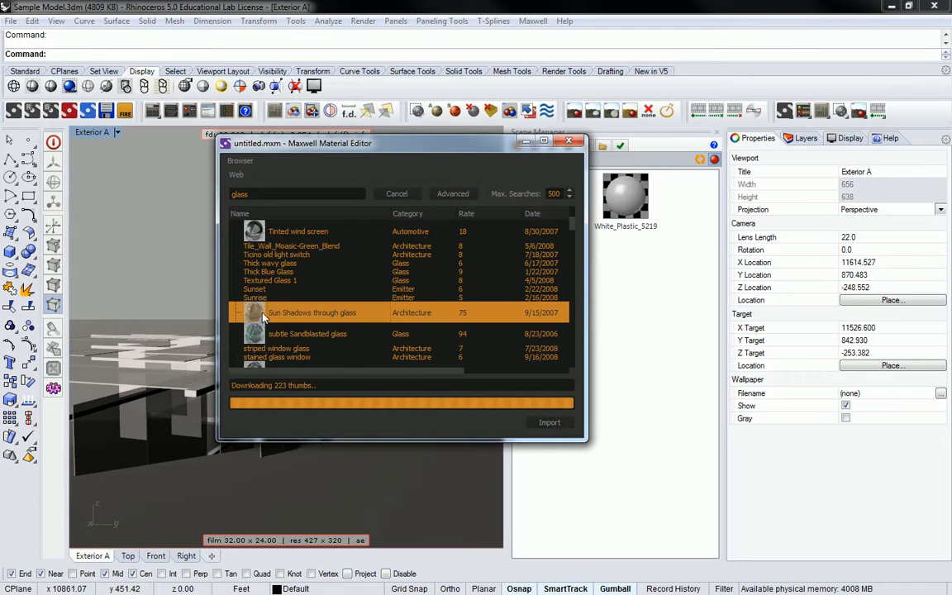
{"action": "scroll", "coordinate": [325, 314], "scroll_direction": "down", "scroll_amount": 5}
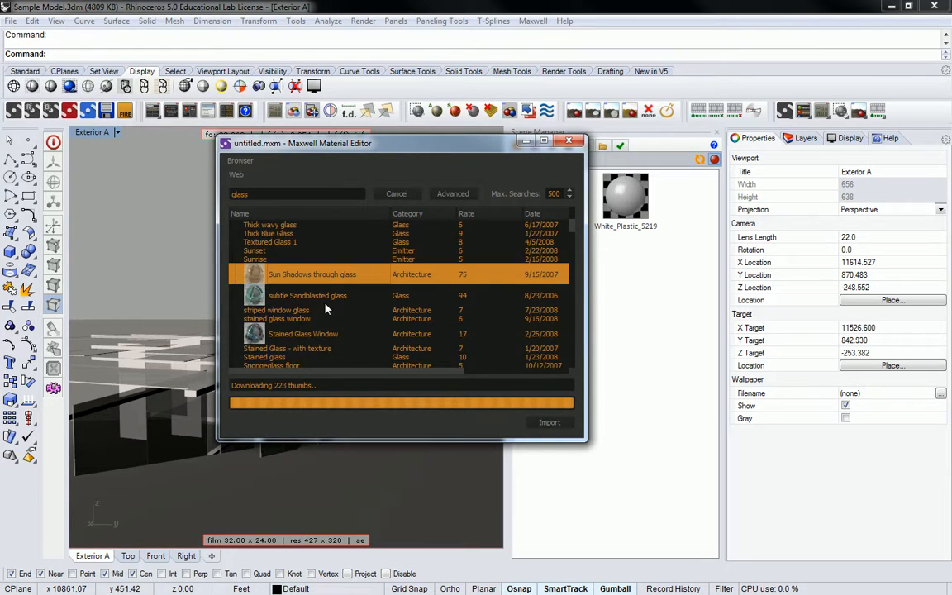
{"action": "scroll", "coordinate": [328, 308], "scroll_direction": "down", "scroll_amount": 3}
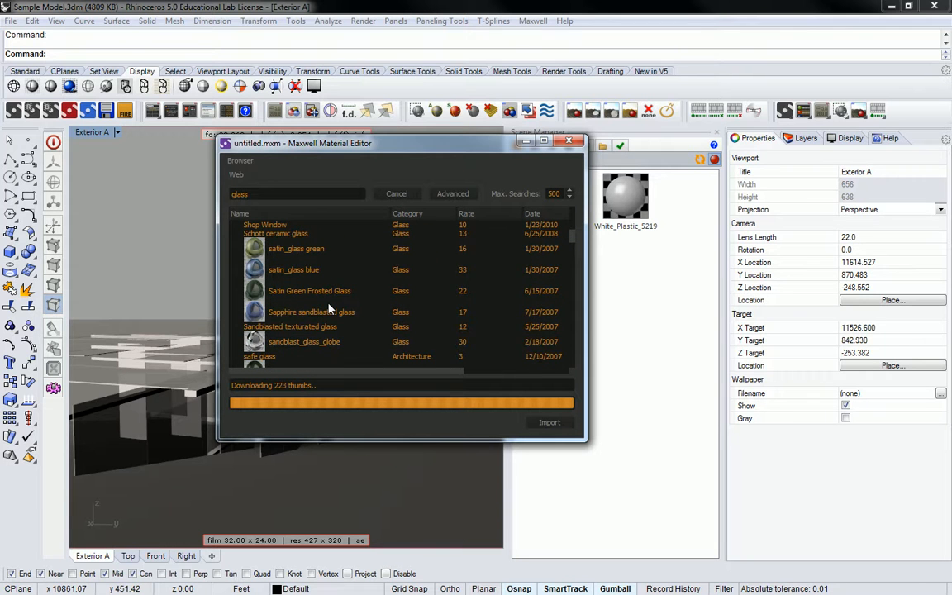
Replace the gallery search term with "windshield".
{"action": "left_click", "coordinate": [290, 195]}
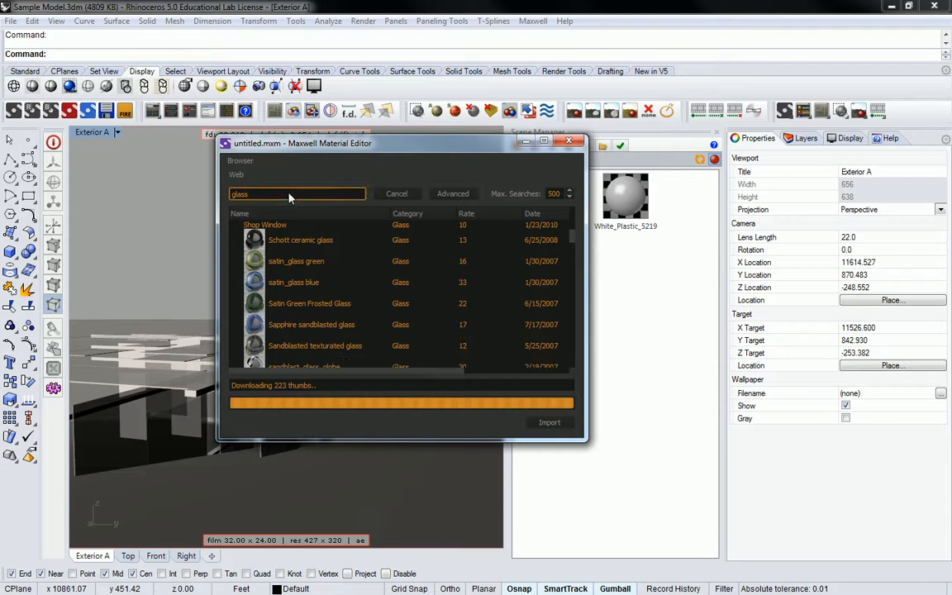
{"action": "key", "text": "BackSpace"}
{"action": "key", "text": "BackSpace"}
{"action": "key", "text": "BackSpace"}
{"action": "key", "text": "BackSpace"}
{"action": "type", "text": "windhs"}
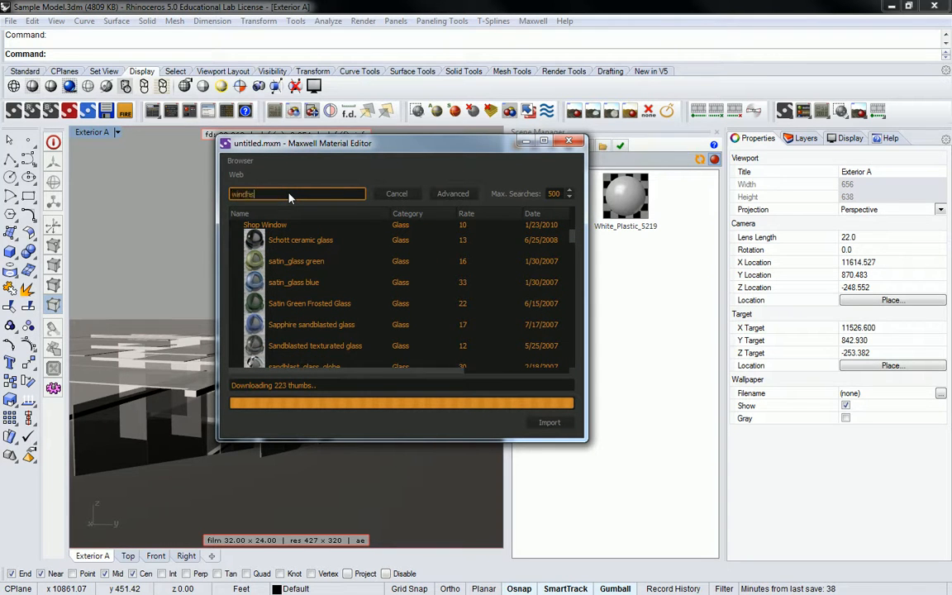
{"action": "key", "text": "BackSpace"}
{"action": "key", "text": "BackSpace"}
{"action": "type", "text": "sh"}
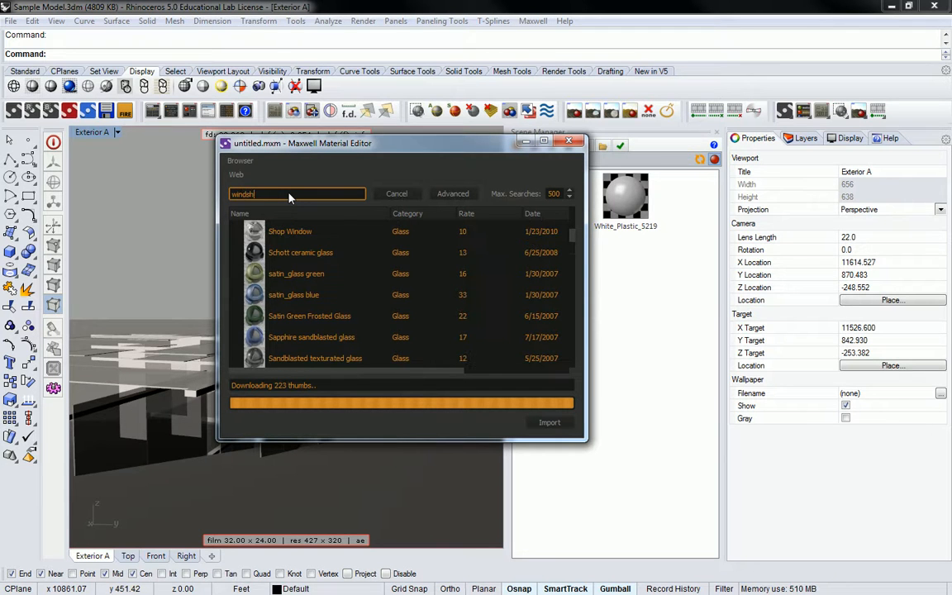
{"action": "type", "text": "ield"}
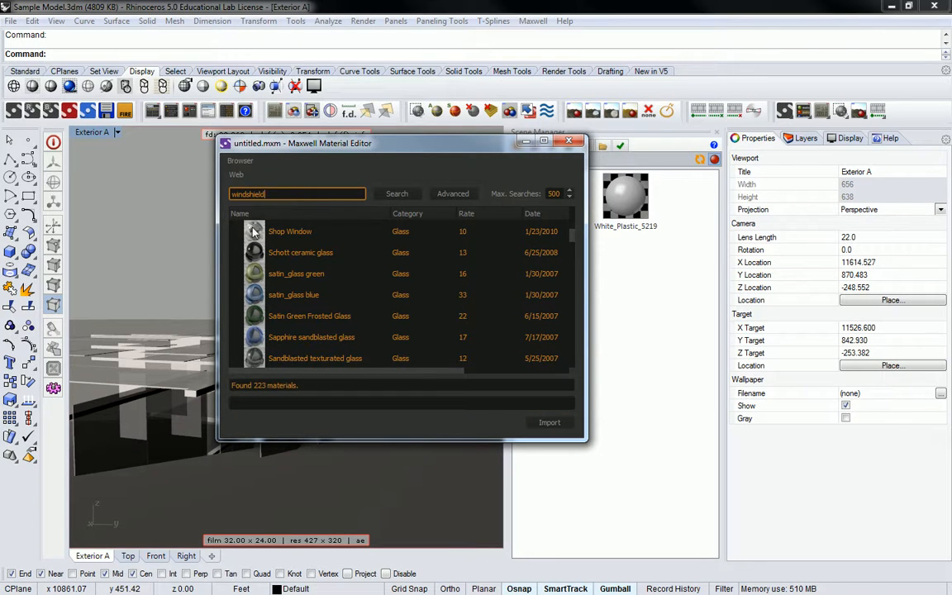
Preview the Shop Window and Schott ceramic glass materials and look through the neighbouring glass results.
{"action": "left_click", "coordinate": [284, 231]}
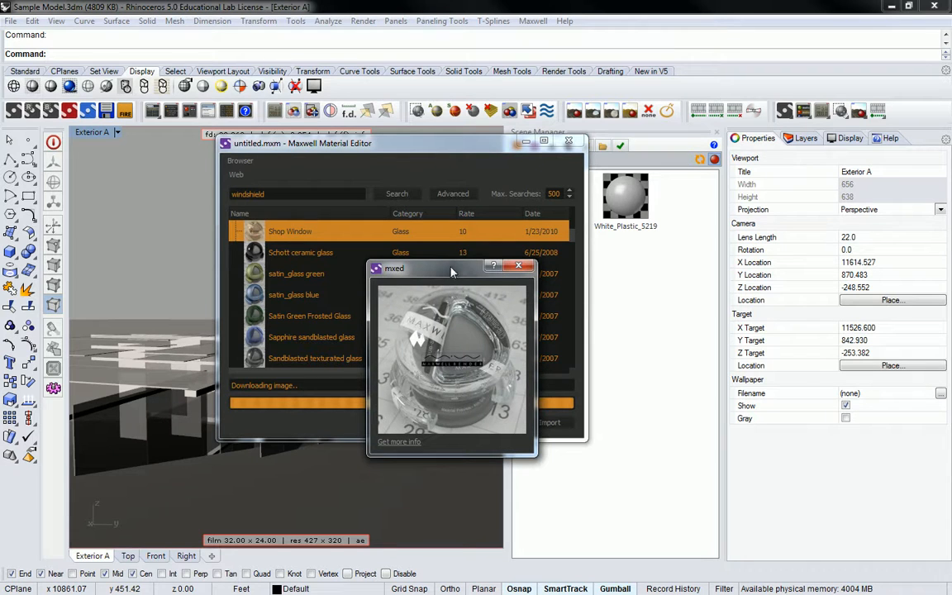
{"action": "mouse_move", "coordinate": [456, 265]}
{"action": "left_mouse_down"}
{"action": "mouse_move", "coordinate": [527, 268]}
{"action": "mouse_move", "coordinate": [466, 279]}
{"action": "left_mouse_up"}
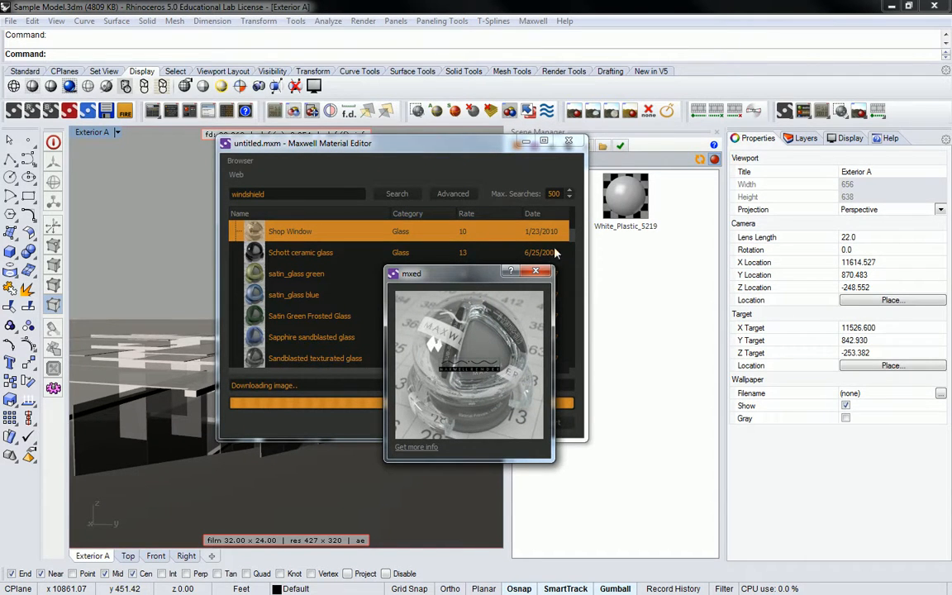
{"action": "left_click", "coordinate": [536, 271]}
{"action": "left_click", "coordinate": [350, 254]}
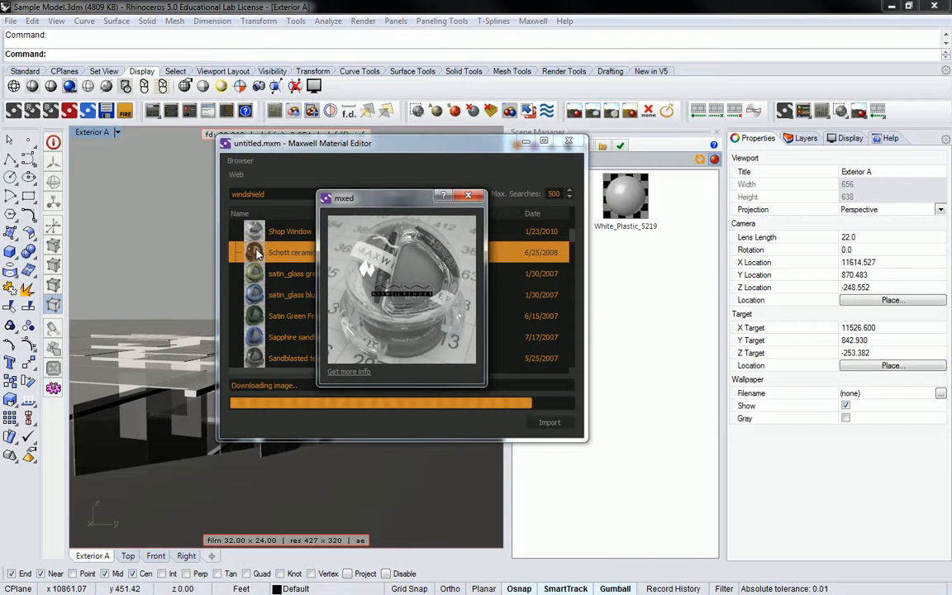
{"action": "left_click", "coordinate": [470, 196]}
{"action": "scroll", "coordinate": [280, 265], "scroll_direction": "down", "scroll_amount": 1}
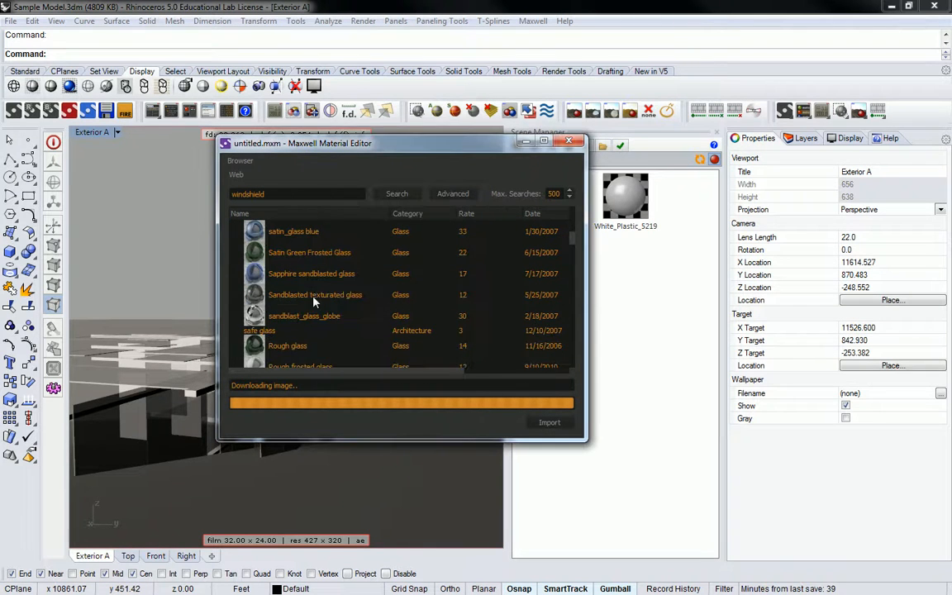
Run the gallery search for "windshield" and preview the Windshield material.
{"action": "left_click", "coordinate": [396, 193]}
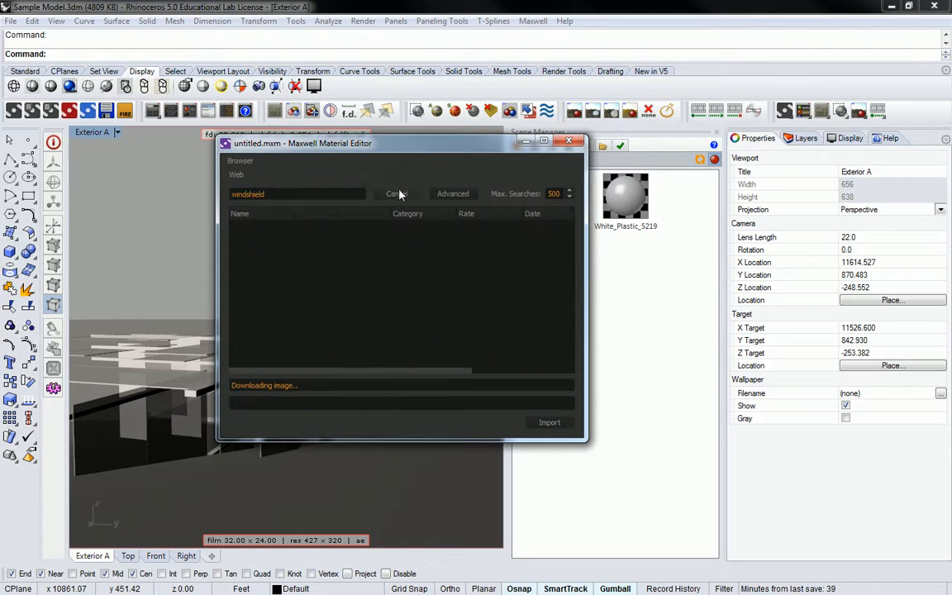
{"action": "left_click", "coordinate": [250, 251]}
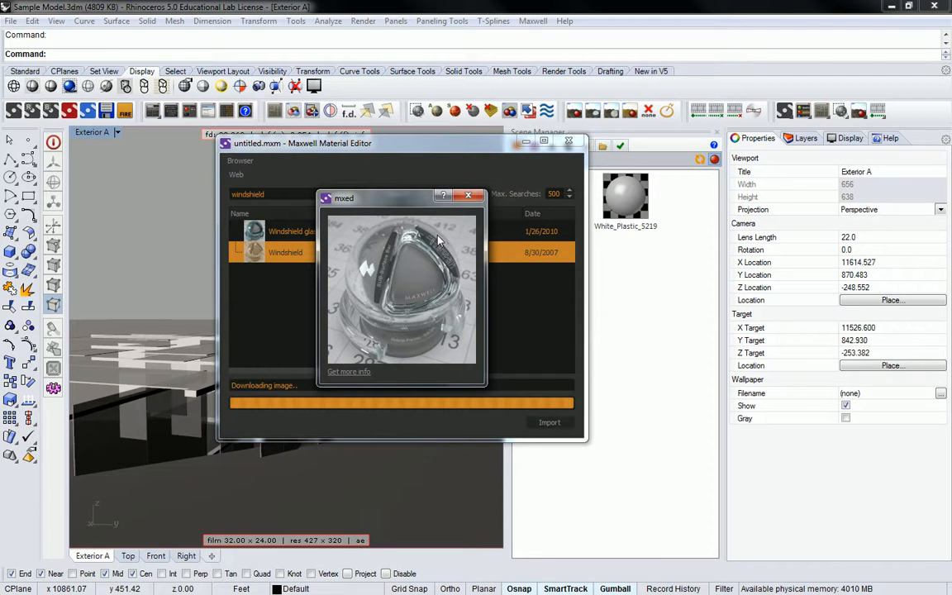
{"action": "left_click", "coordinate": [467, 195]}
Preview the Windshield glass Car material and import it into the scene.
{"action": "left_click", "coordinate": [260, 234]}
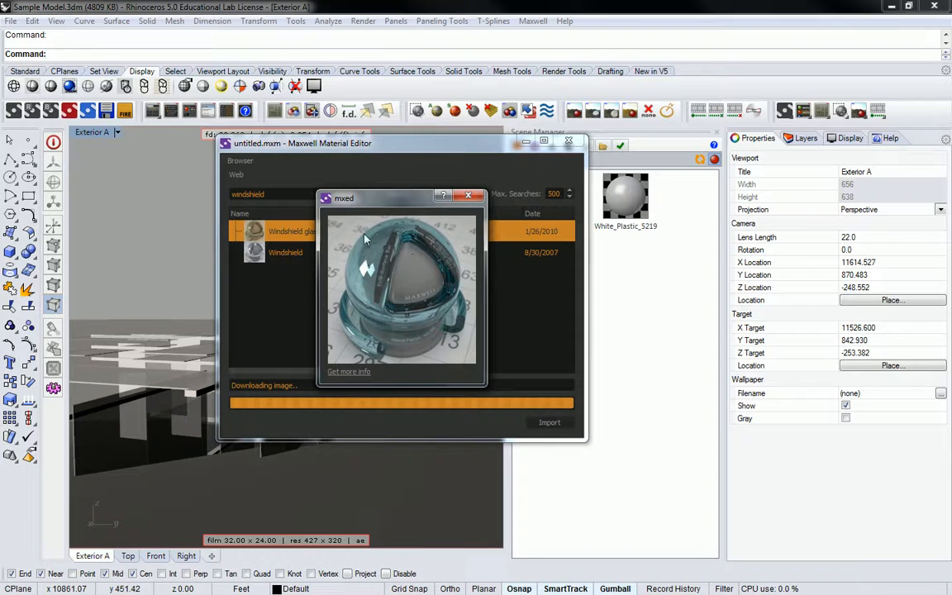
{"action": "left_click_drag", "start_coordinate": [368, 206], "coordinate": [394, 240]}
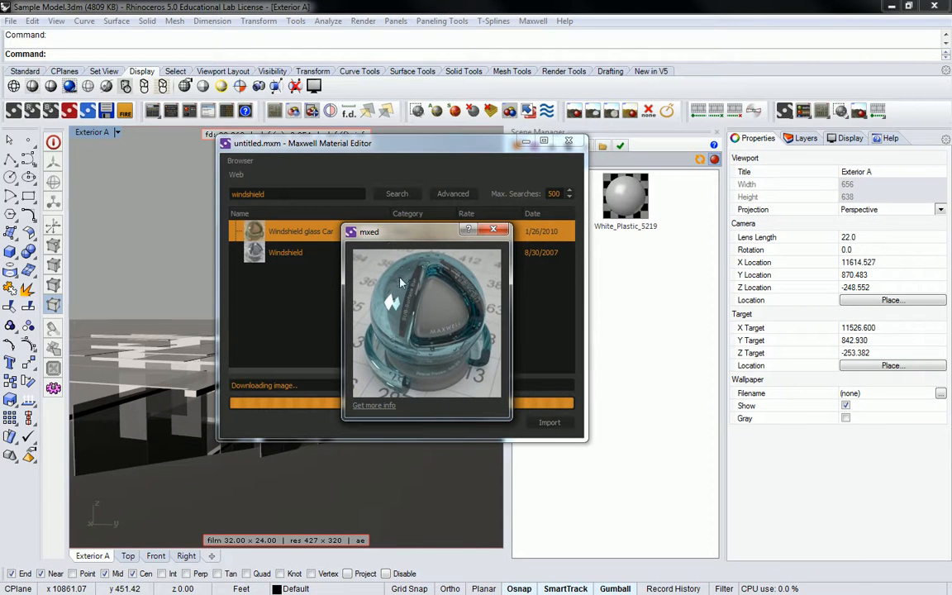
{"action": "left_click", "coordinate": [490, 233]}
{"action": "left_click", "coordinate": [548, 422]}
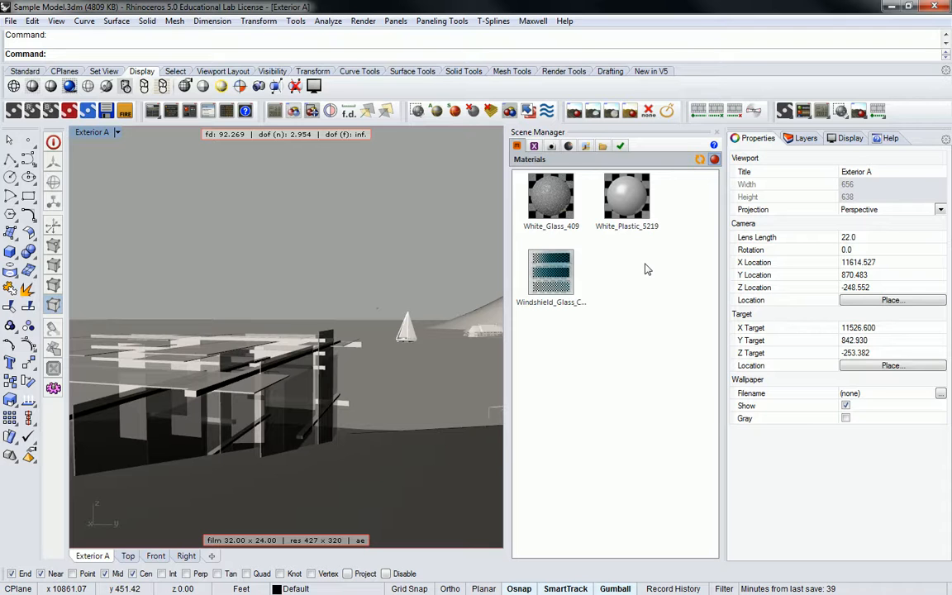
Show the layer list and resize its columns so the Material column can be read.
{"action": "left_click", "coordinate": [803, 138]}
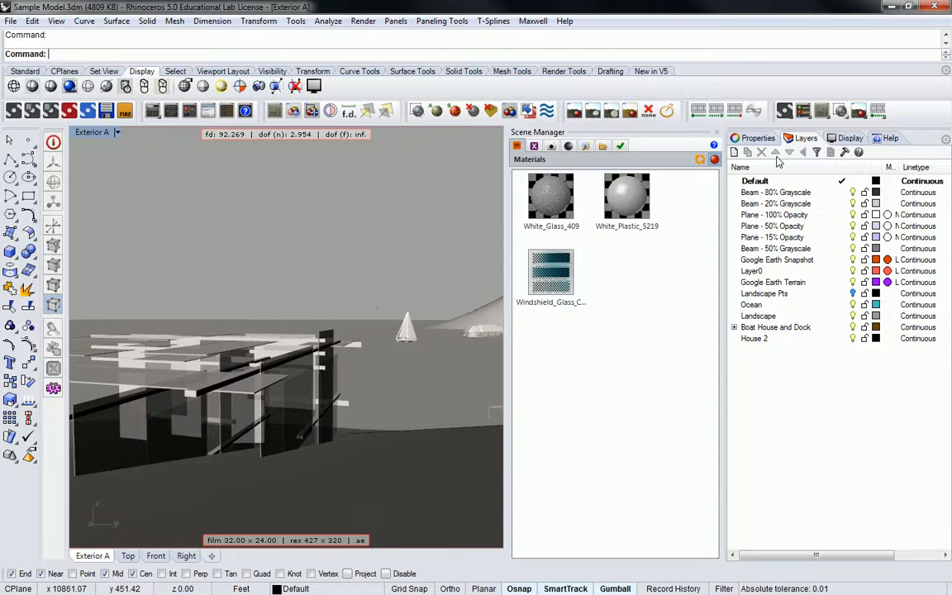
{"action": "left_click_drag", "start_coordinate": [883, 167], "coordinate": [938, 167]}
{"action": "left_click_drag", "start_coordinate": [842, 171], "coordinate": [811, 167]}
{"action": "left_click", "coordinate": [870, 215]}
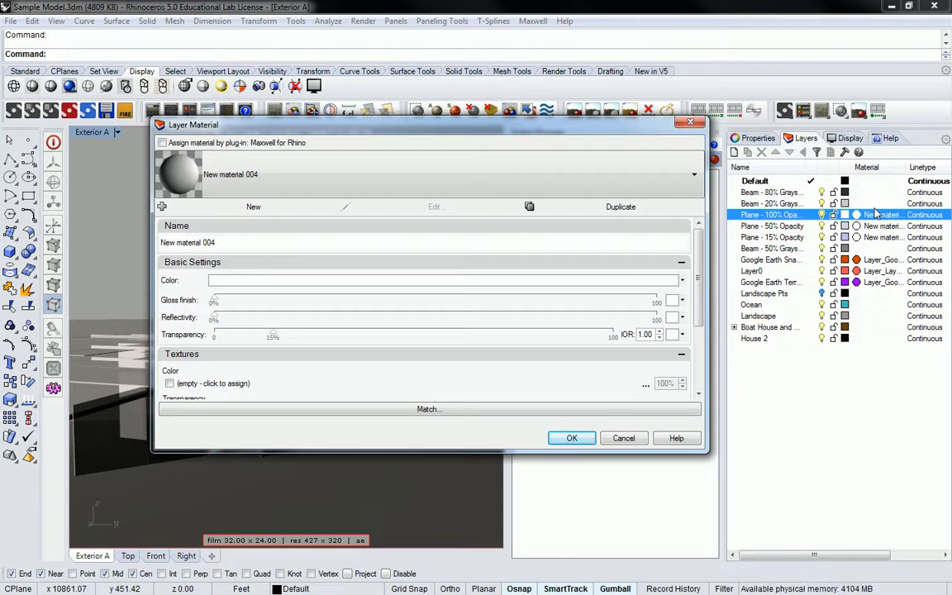
{"action": "left_click", "coordinate": [691, 123]}
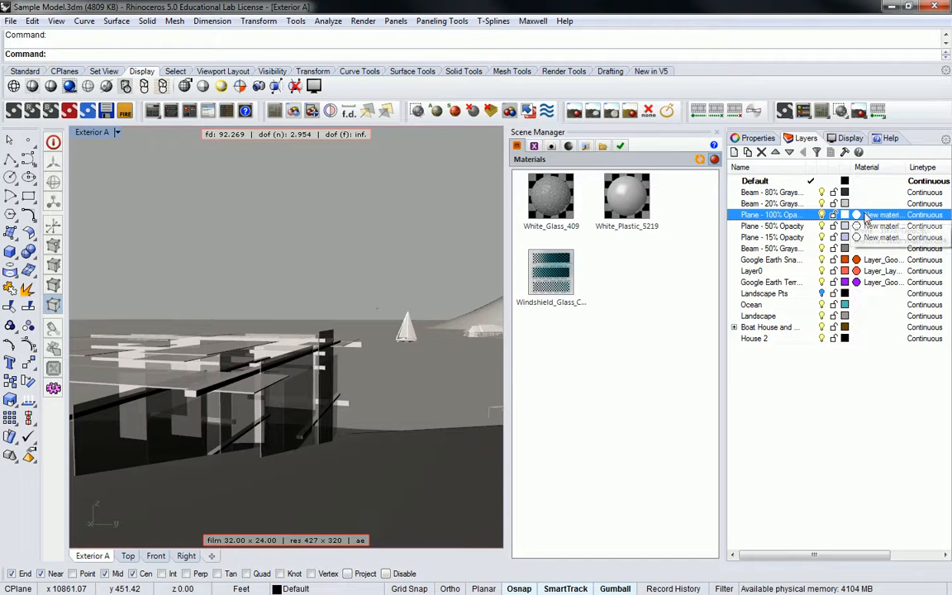
{"action": "key", "text": "Delete"}
{"action": "left_click", "coordinate": [504, 332]}
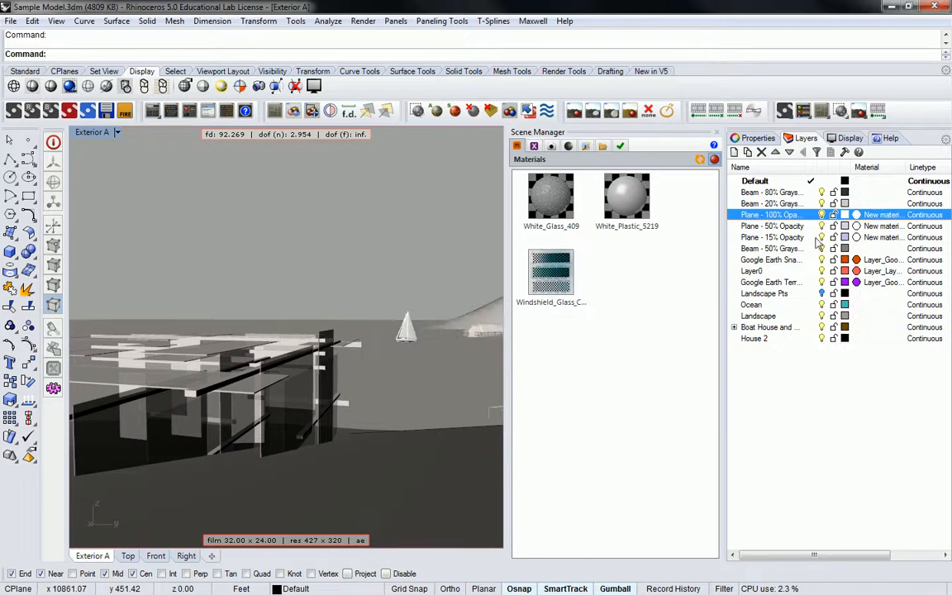
Remove the assigned material from the Plane - 100% Opacity layer.
{"action": "right_click", "coordinate": [864, 217]}
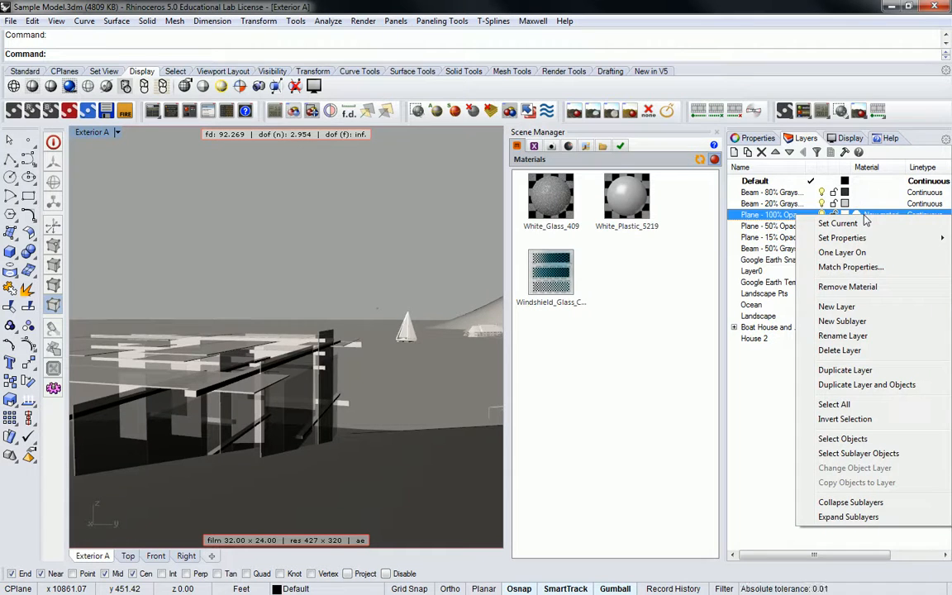
{"action": "left_click", "coordinate": [859, 289]}
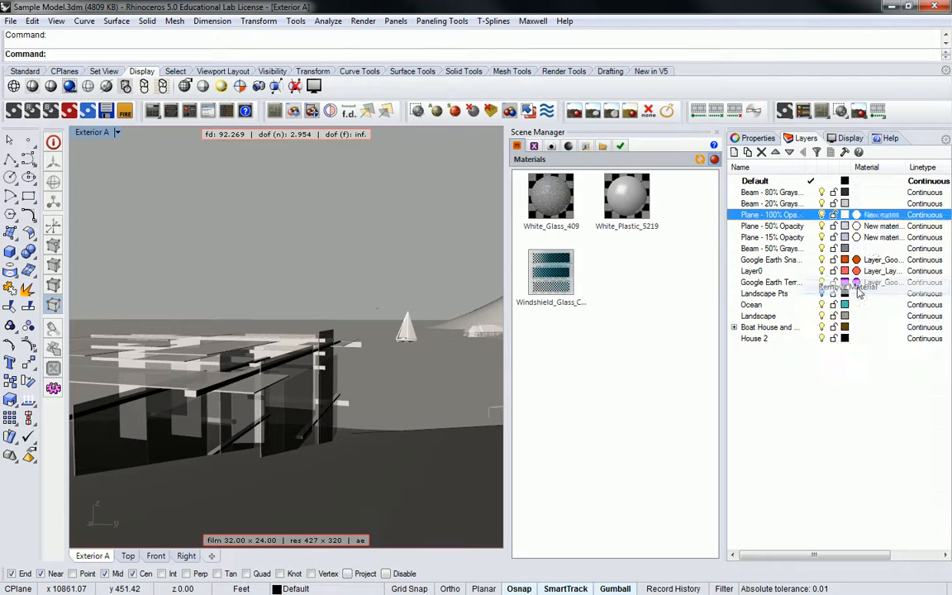
Remove the assigned materials from the six layers from Plane - 50% Opacity down through the Google Earth terrain layer.
{"action": "left_click", "coordinate": [880, 228]}
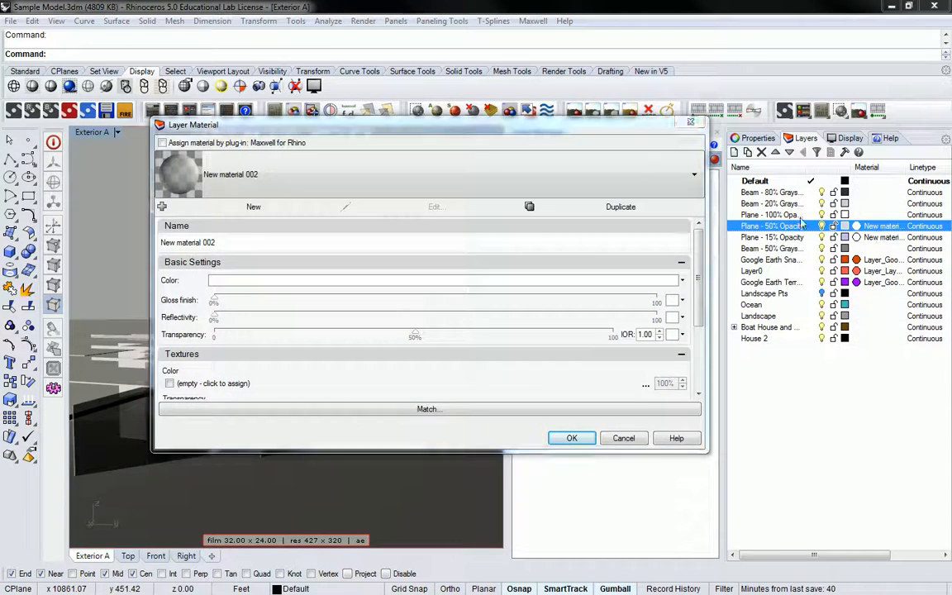
{"action": "key", "text": "Escape"}
{"action": "left_click", "coordinate": [882, 283], "text": "shift"}
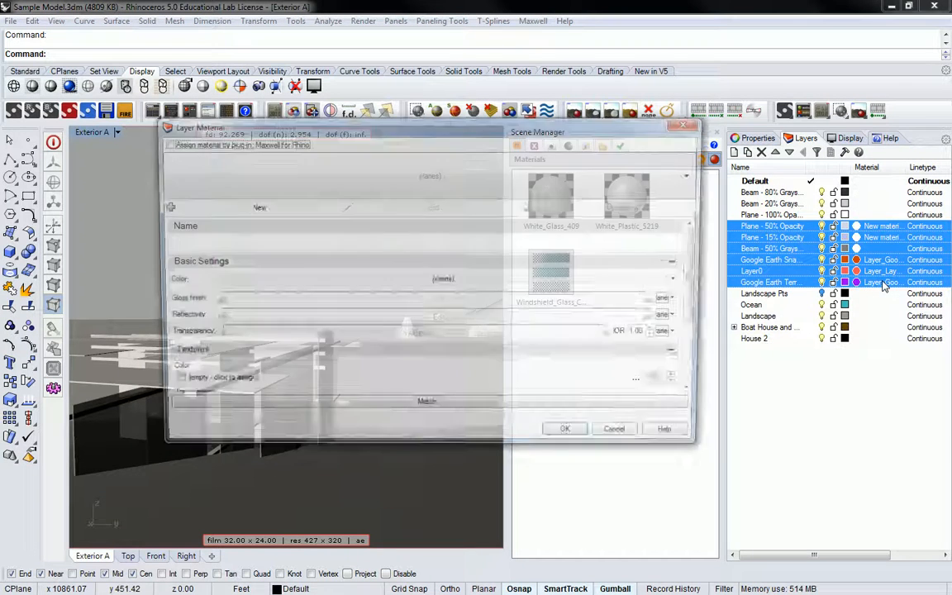
{"action": "key", "text": "Escape"}
{"action": "right_click", "coordinate": [882, 287]}
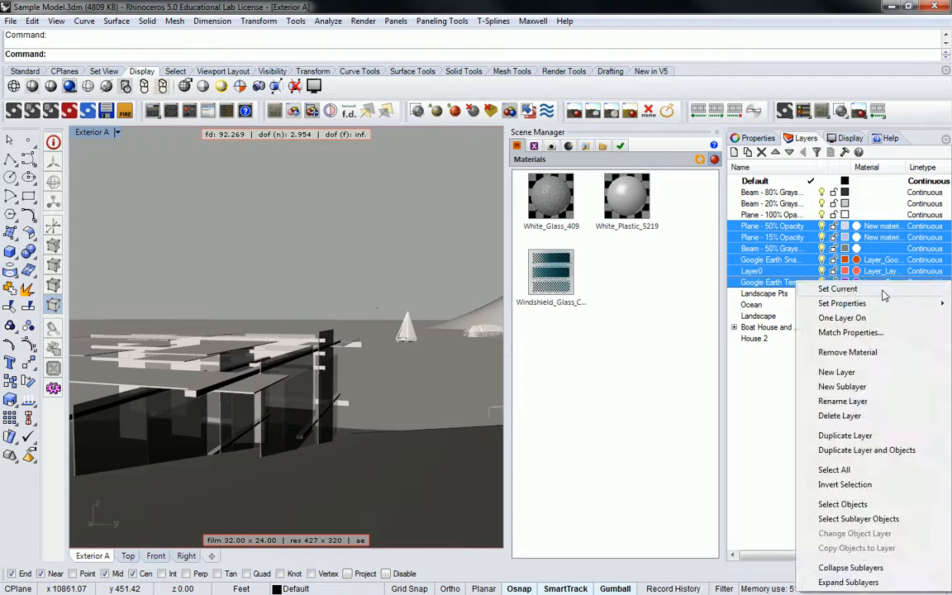
{"action": "left_click", "coordinate": [781, 320]}
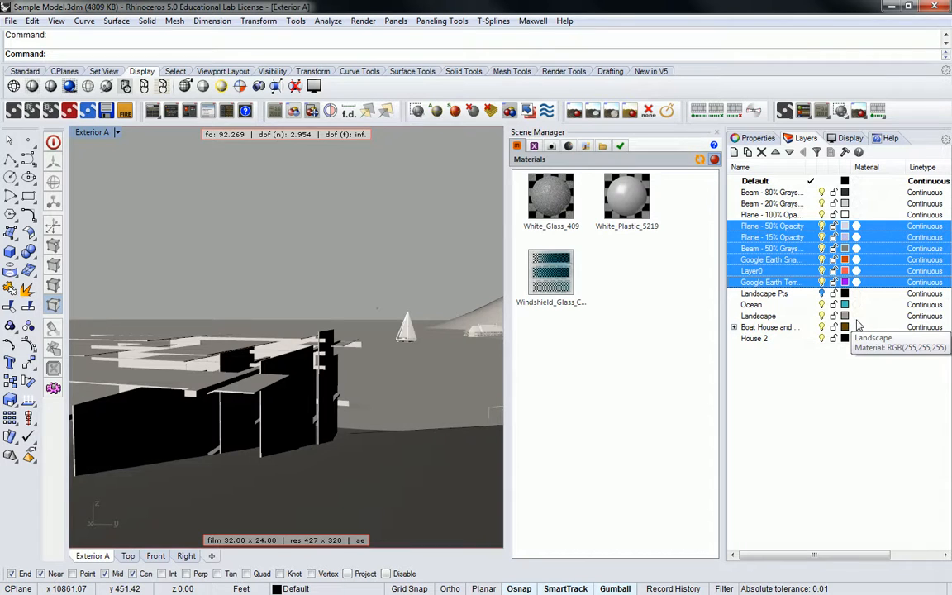
{"action": "left_click", "coordinate": [830, 376]}
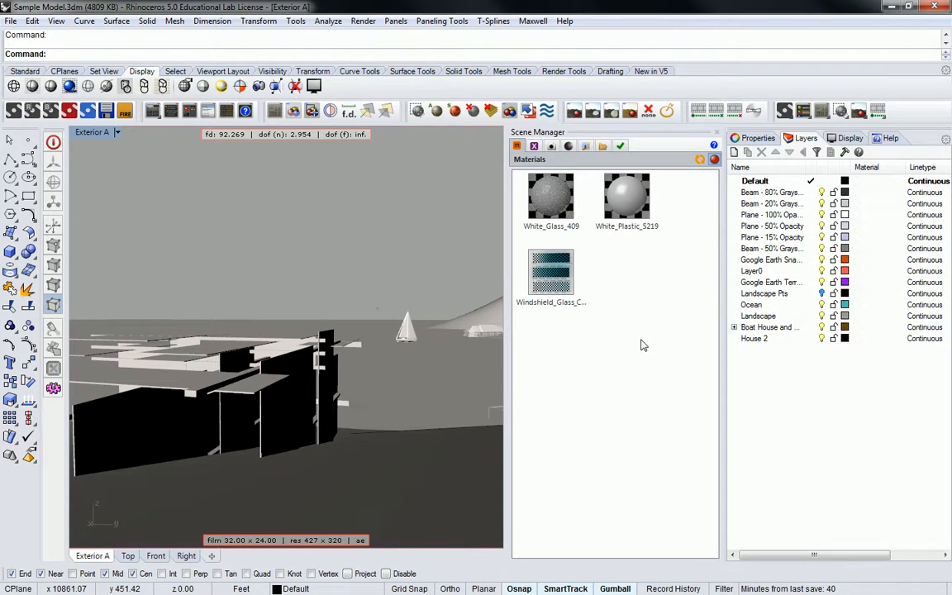
Assign White_Plastic_5219 to the 80%, 20% and 50% Grayscale Beam layers and to the Plane - 100% Opacity layer.
{"action": "left_click", "coordinate": [554, 198]}
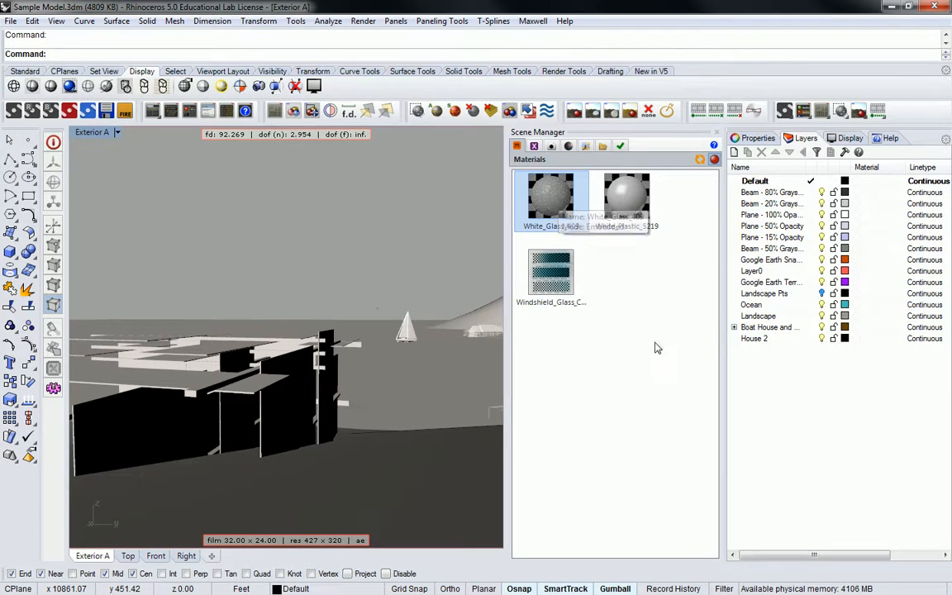
{"action": "left_click", "coordinate": [632, 363]}
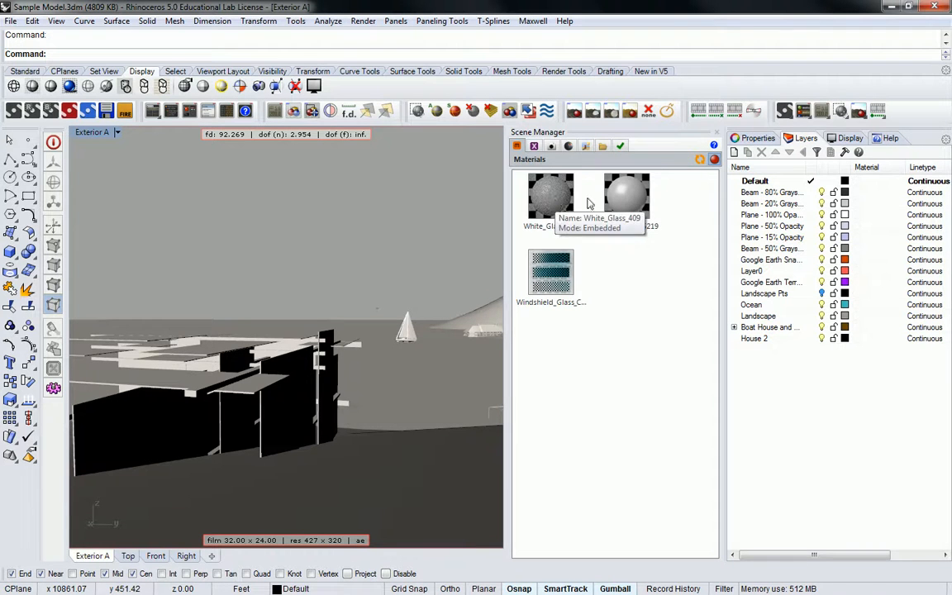
{"action": "left_click", "coordinate": [626, 196]}
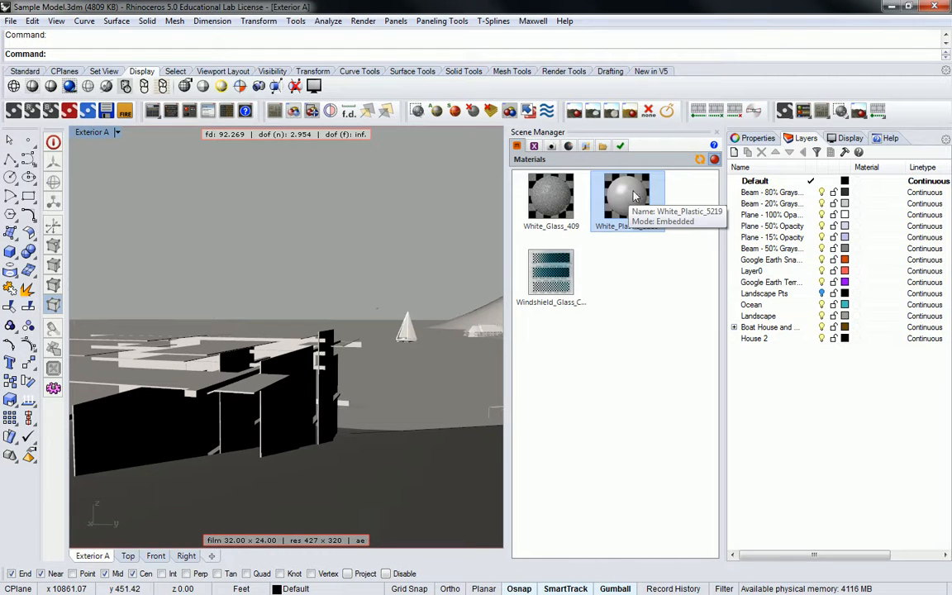
{"action": "left_click_drag", "start_coordinate": [638, 194], "coordinate": [772, 204]}
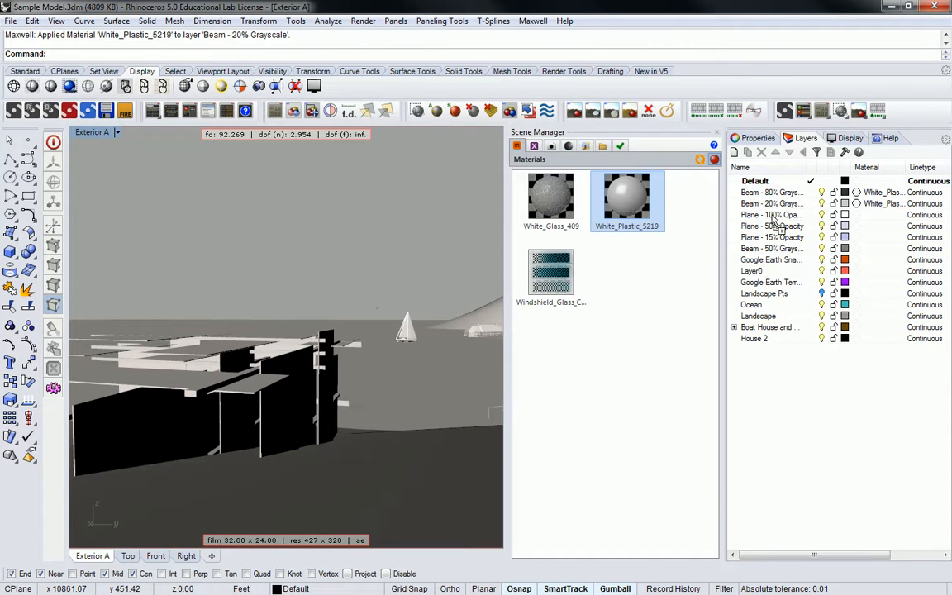
{"action": "left_click_drag", "start_coordinate": [770, 254], "coordinate": [770, 250]}
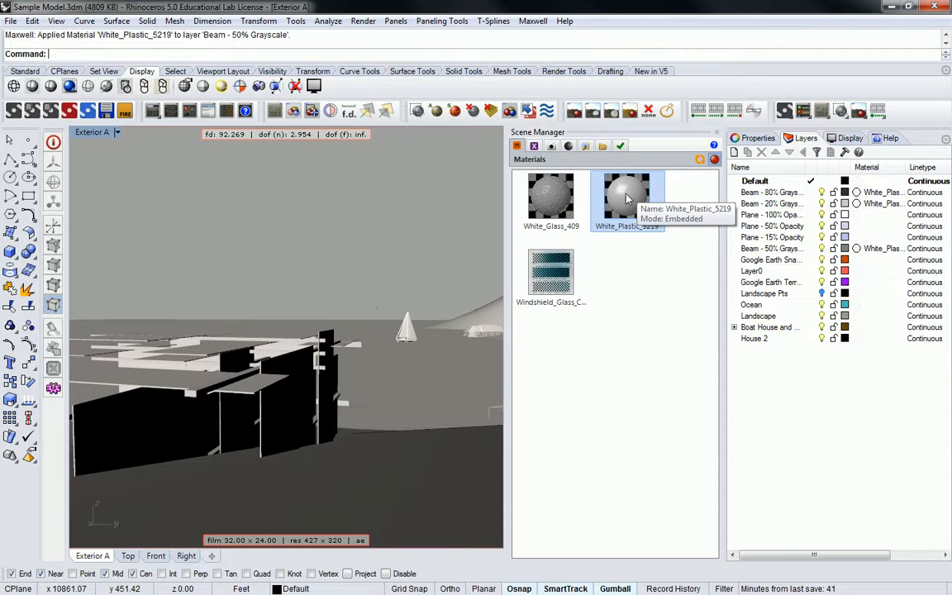
{"action": "left_click_drag", "start_coordinate": [628, 198], "coordinate": [791, 214]}
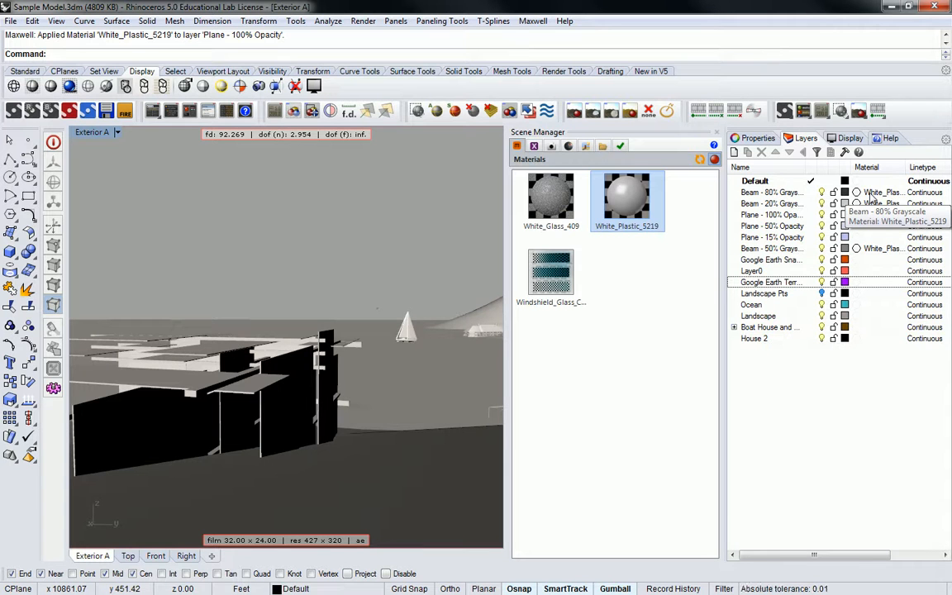
Assign Windshield_Glass_Car_8228 to the Plane - 50% Opacity and Plane - 15% Opacity layers.
{"action": "left_click", "coordinate": [586, 346]}
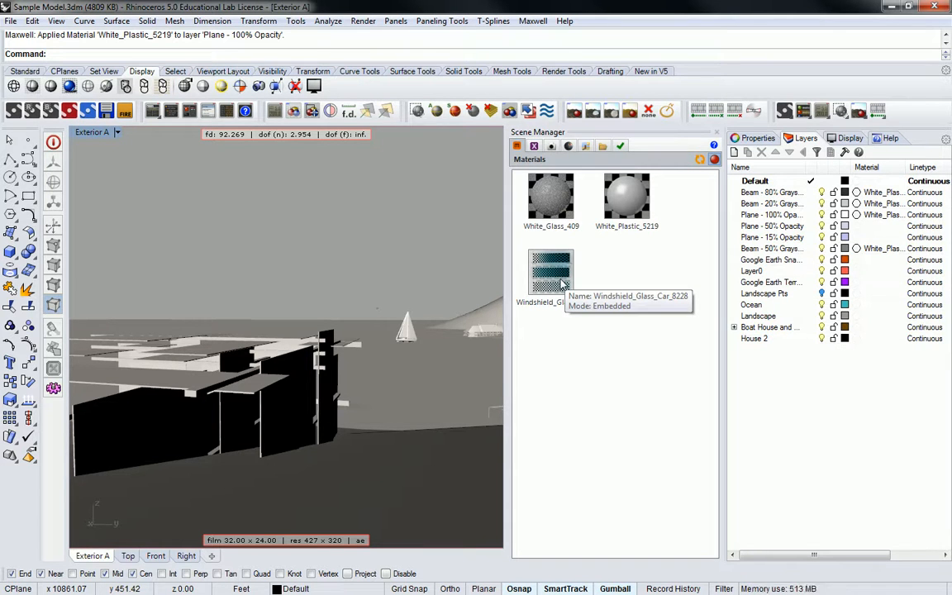
{"action": "left_click_drag", "start_coordinate": [557, 276], "coordinate": [792, 225]}
{"action": "left_click_drag", "start_coordinate": [557, 281], "coordinate": [864, 238]}
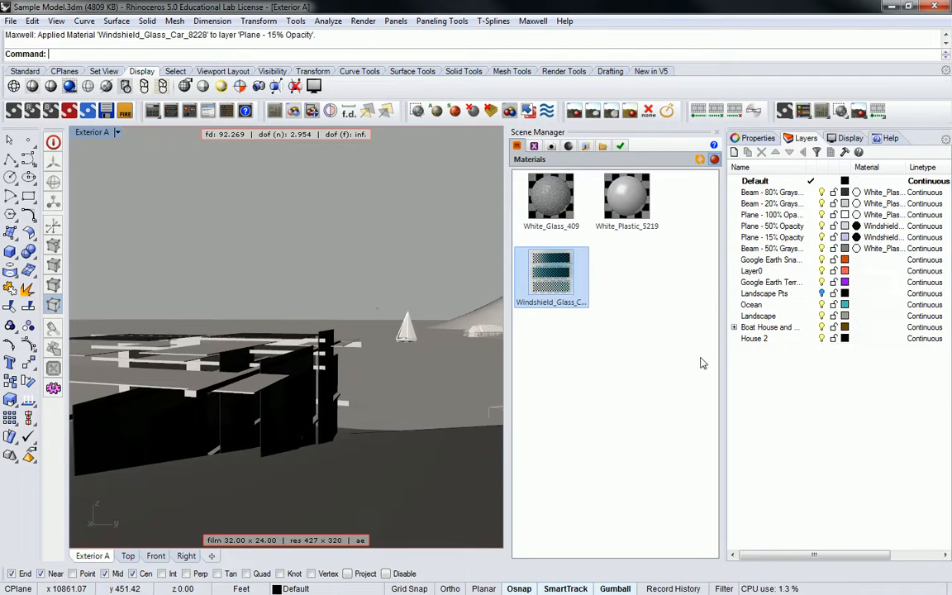
Examine the planes and beams of the building up close and from several angles in the Exterior A view.
{"action": "left_click", "coordinate": [416, 358]}
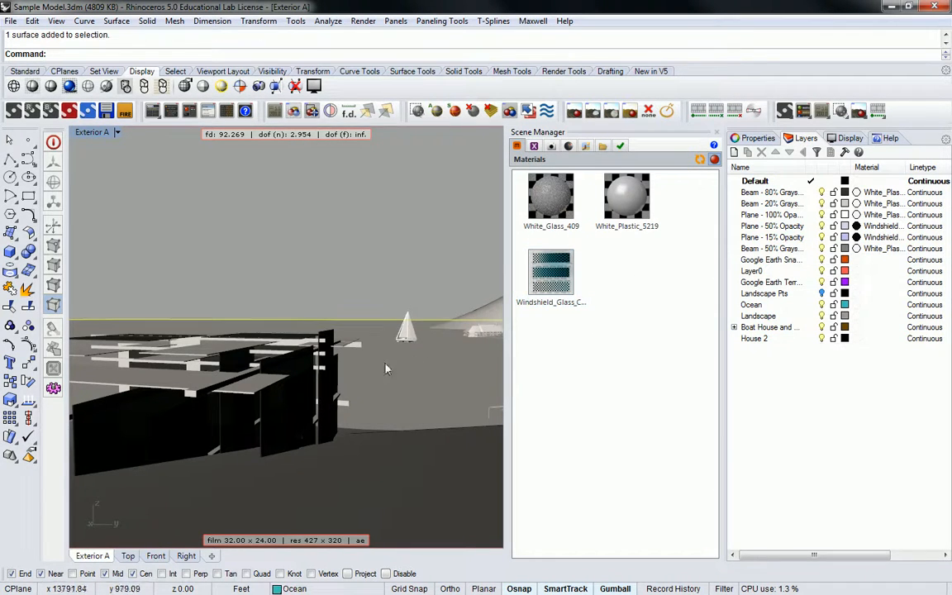
{"action": "right_click_drag", "start_coordinate": [275, 396], "coordinate": [482, 354], "text": "shift"}
{"action": "scroll", "coordinate": [249, 409], "scroll_direction": "up", "scroll_amount": 4}
{"action": "scroll", "coordinate": [365, 374], "scroll_direction": "up", "scroll_amount": 8}
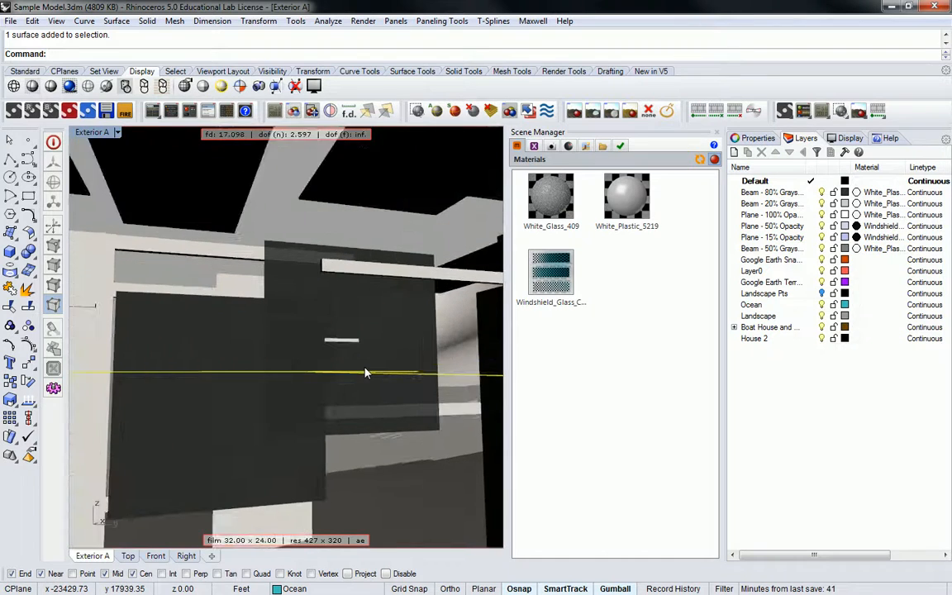
{"action": "scroll", "coordinate": [365, 373], "scroll_direction": "down", "scroll_amount": 10}
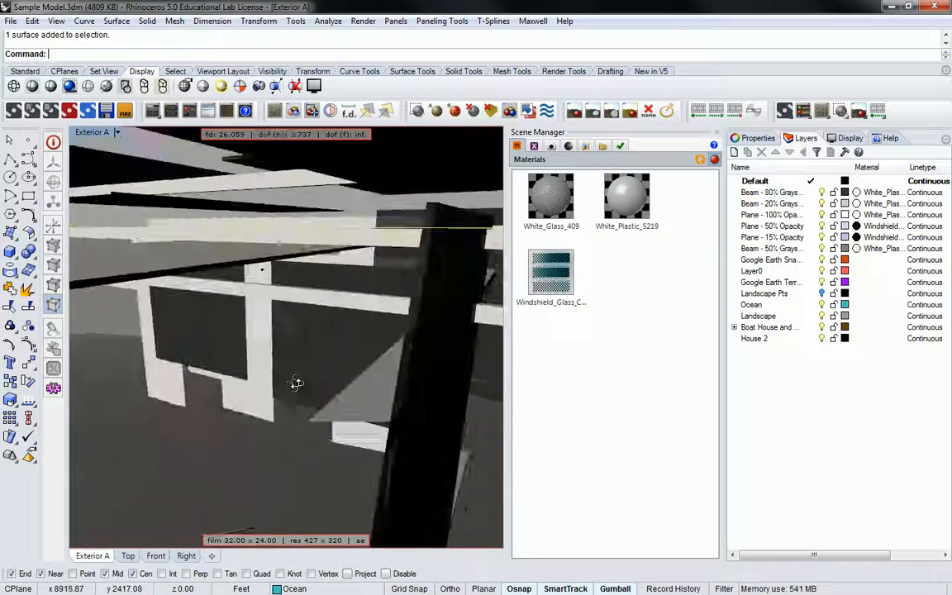
{"action": "right_click_drag", "start_coordinate": [299, 373], "coordinate": [397, 332]}
{"action": "right_click_drag", "start_coordinate": [400, 291], "coordinate": [297, 285]}
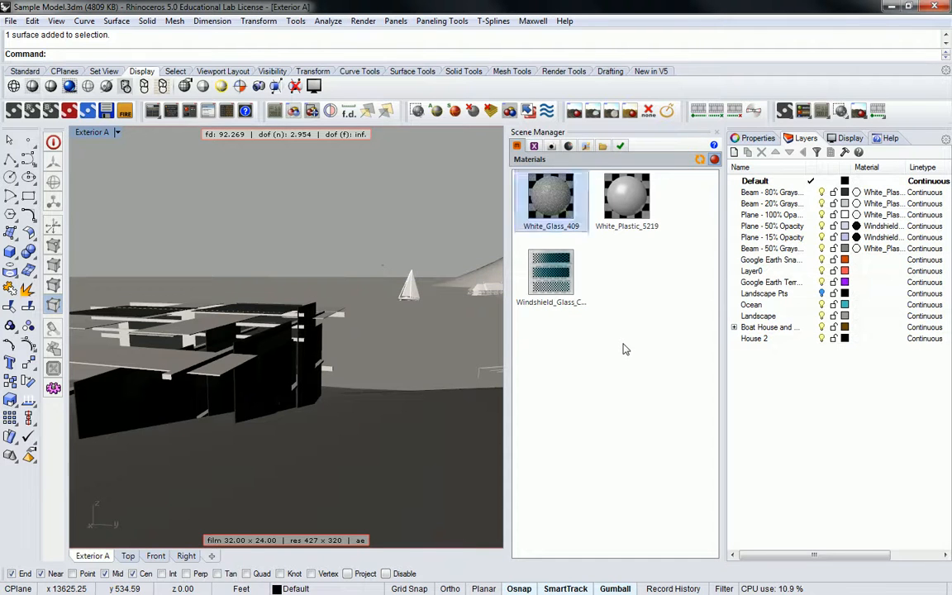
Set the scene's sun date to June 10 and its time of day to 7:37 AM in the Location & Time settings.
{"action": "left_click", "coordinate": [848, 140]}
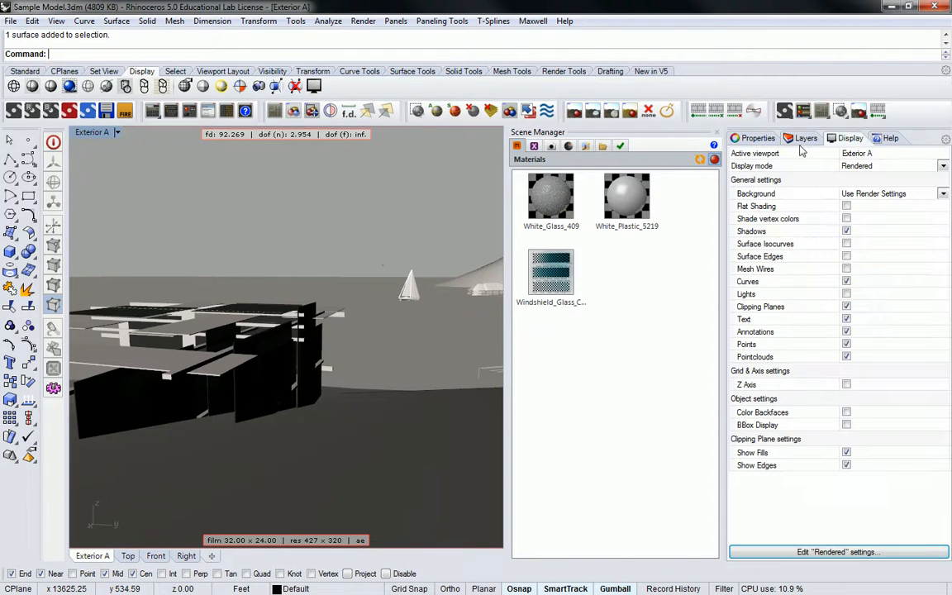
{"action": "left_click", "coordinate": [553, 146]}
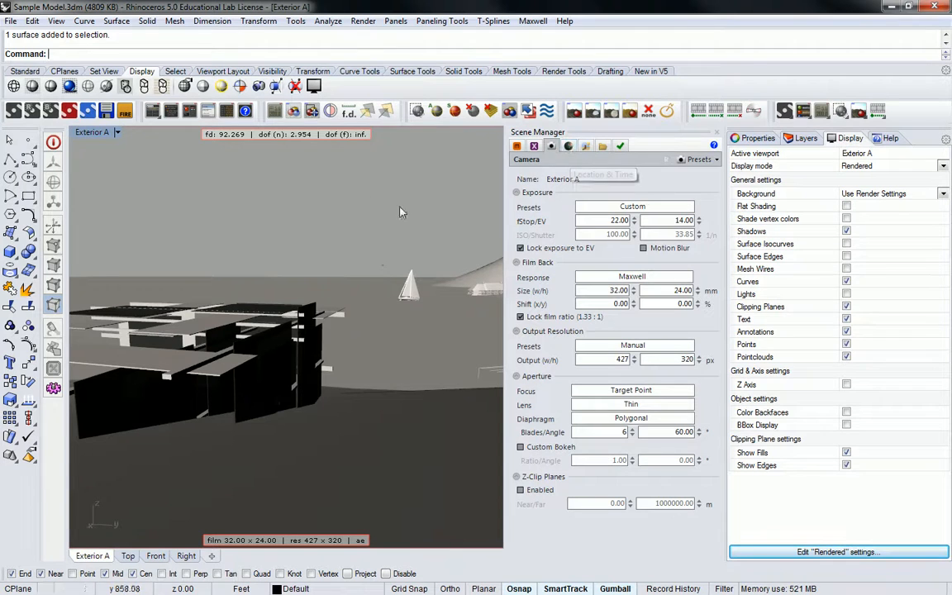
{"action": "left_click", "coordinate": [569, 147]}
{"action": "left_click", "coordinate": [580, 304]}
{"action": "mouse_move", "coordinate": [579, 307]}
{"action": "left_mouse_down"}
{"action": "mouse_move", "coordinate": [668, 314]}
{"action": "mouse_move", "coordinate": [569, 318]}
{"action": "mouse_move", "coordinate": [593, 317]}
{"action": "mouse_move", "coordinate": [581, 316]}
{"action": "left_mouse_up"}
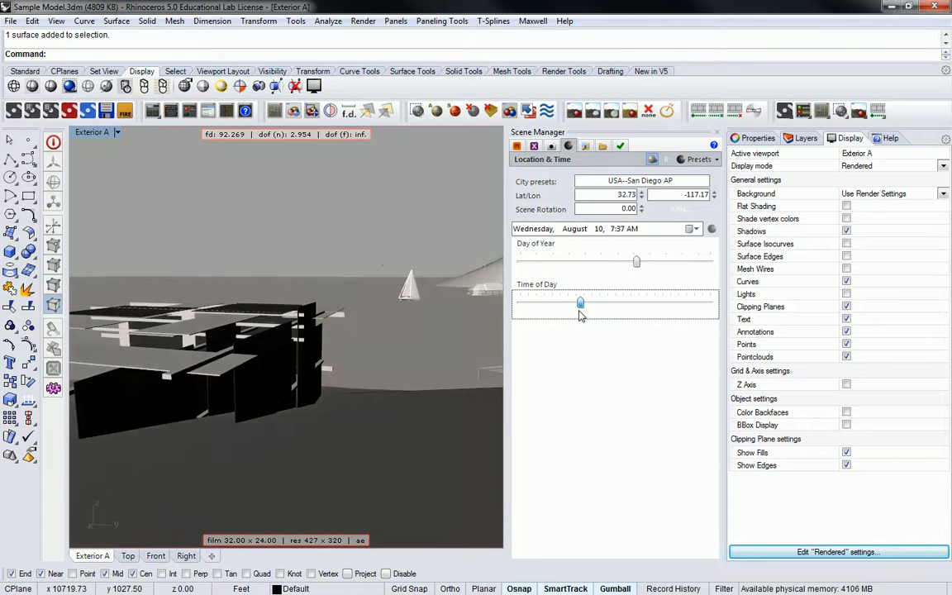
{"action": "left_click_drag", "start_coordinate": [635, 276], "coordinate": [604, 267]}
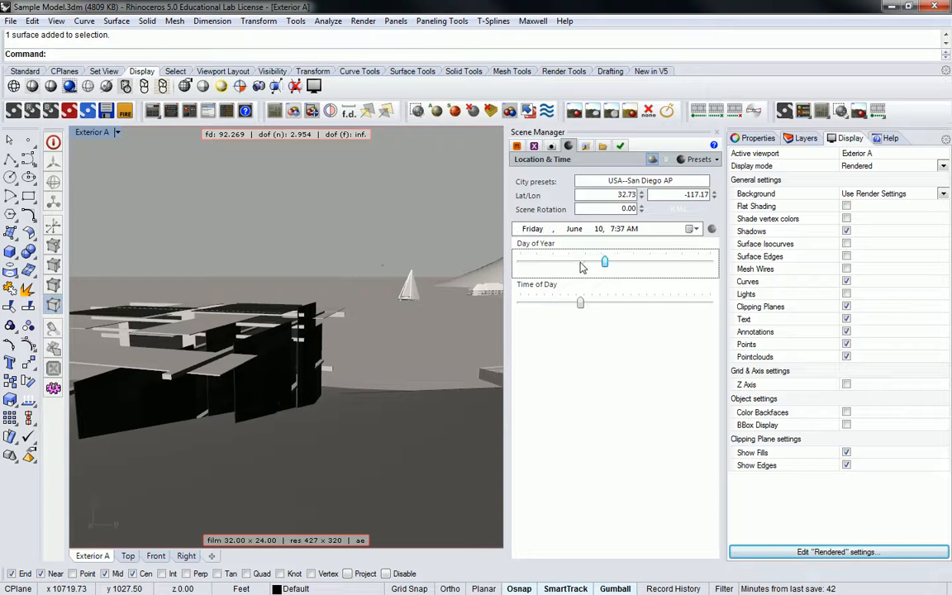
Set the Exterior A camera's output resolution preset to Viewport and return to the camera settings after viewing the scene materials.
{"action": "left_click", "coordinate": [568, 145]}
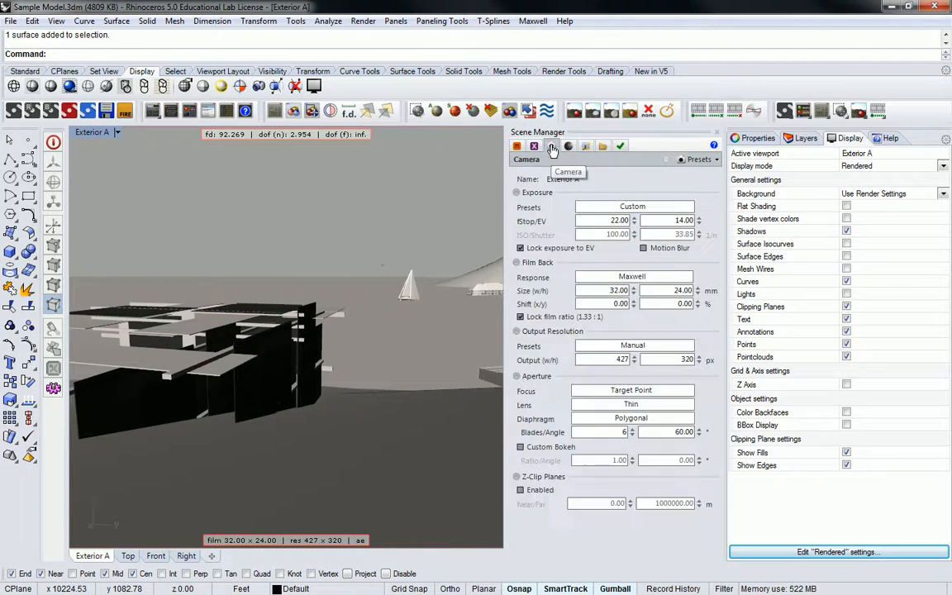
{"action": "left_click", "coordinate": [634, 345]}
{"action": "left_click", "coordinate": [635, 352]}
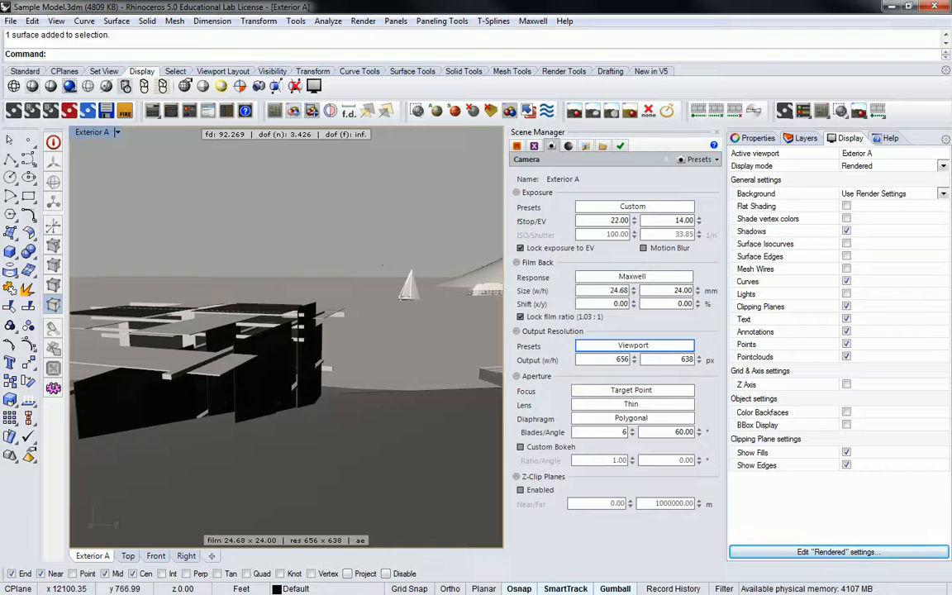
{"action": "left_click", "coordinate": [517, 146]}
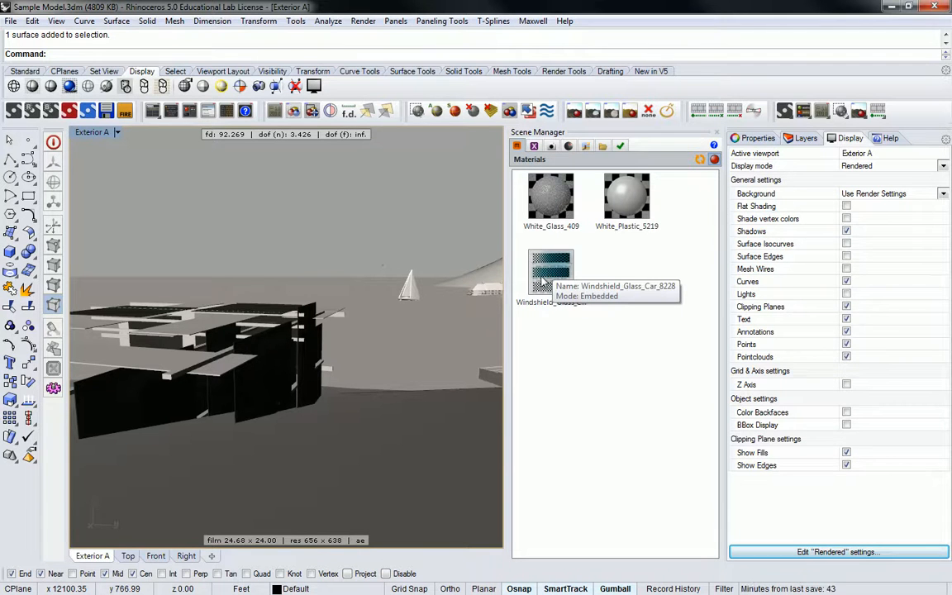
{"action": "left_click", "coordinate": [551, 146]}
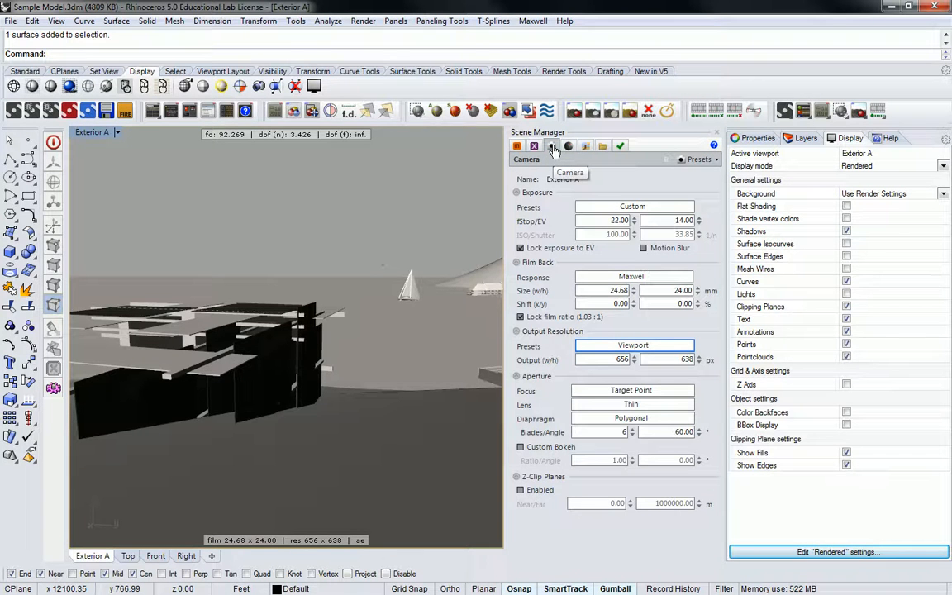